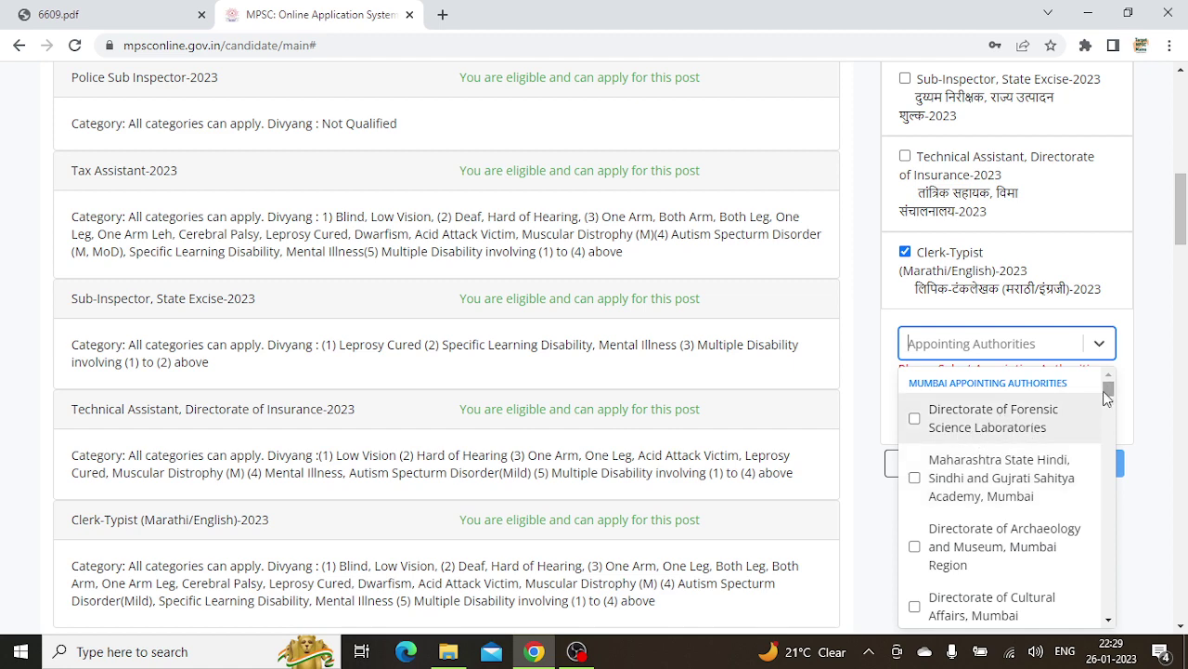
Step: Browse the Appointing Authorities options, then consult the 6609.pdf advertisement up to Appendix One (परिशिष्ट - एक) with the post details
left_click_drag(1107, 396, 1107, 437)
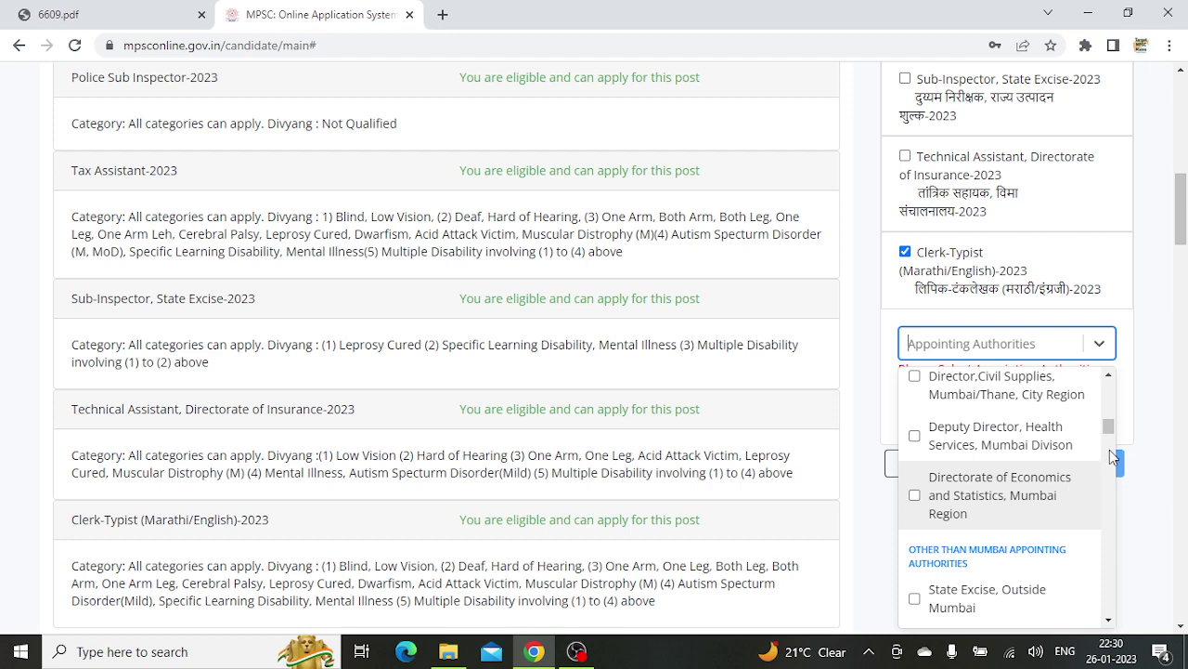
left_click(74, 9)
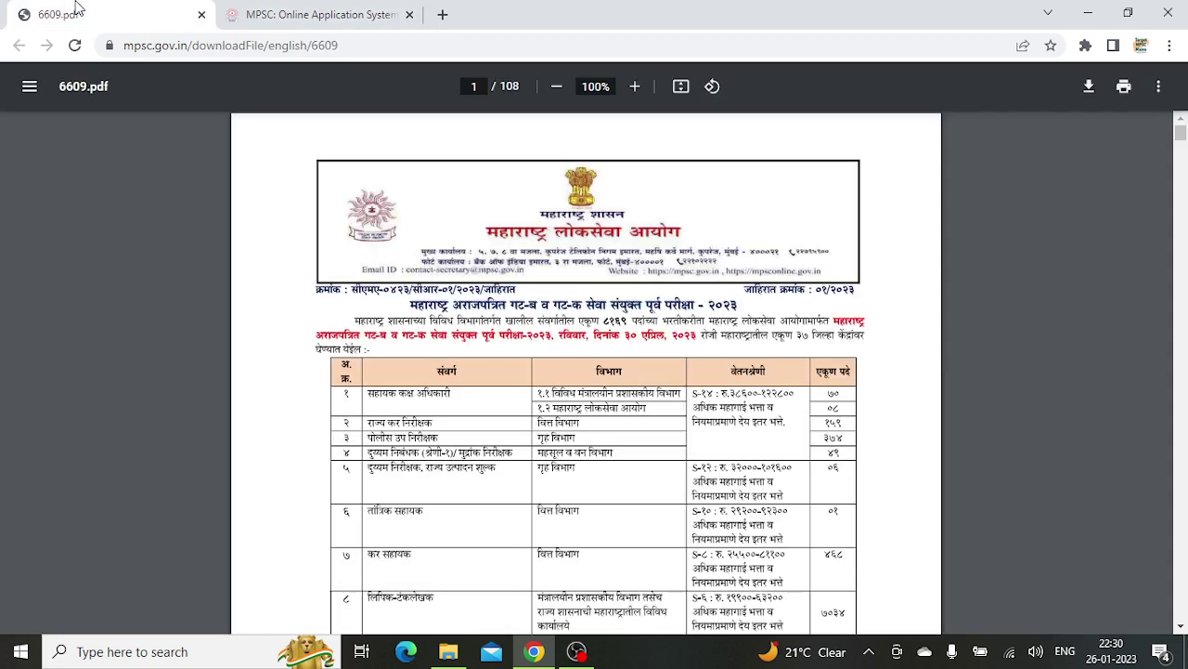
scroll(624, 441, "down", 2)
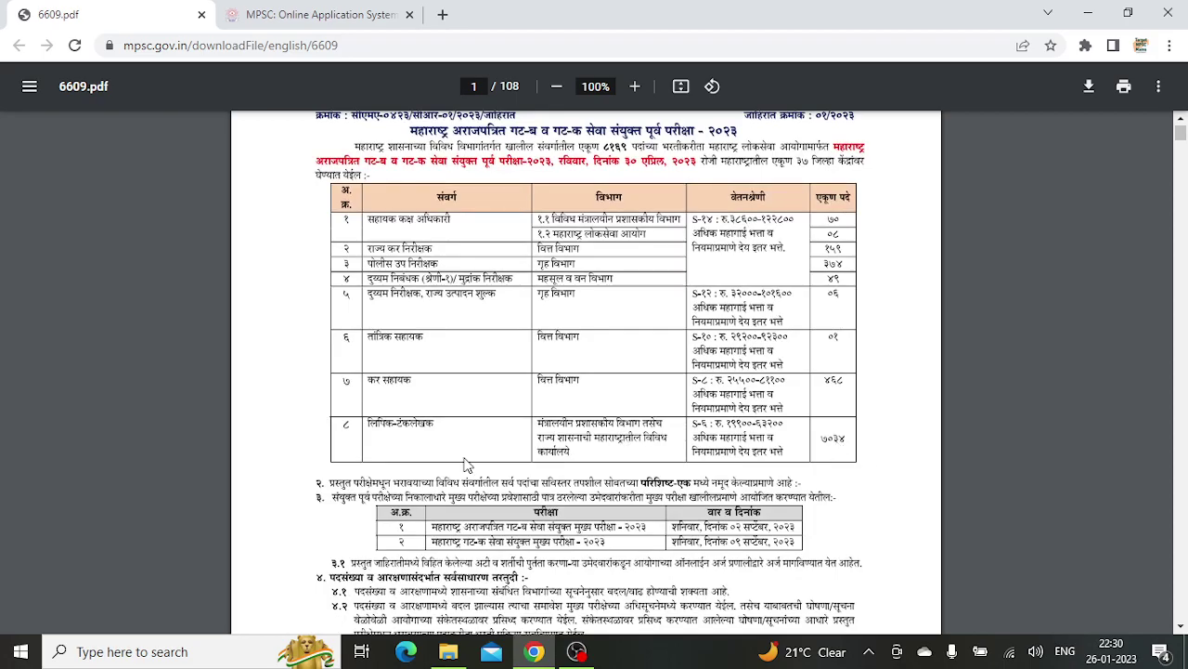
scroll(467, 464, "down", 10)
scroll(468, 464, "down", 15)
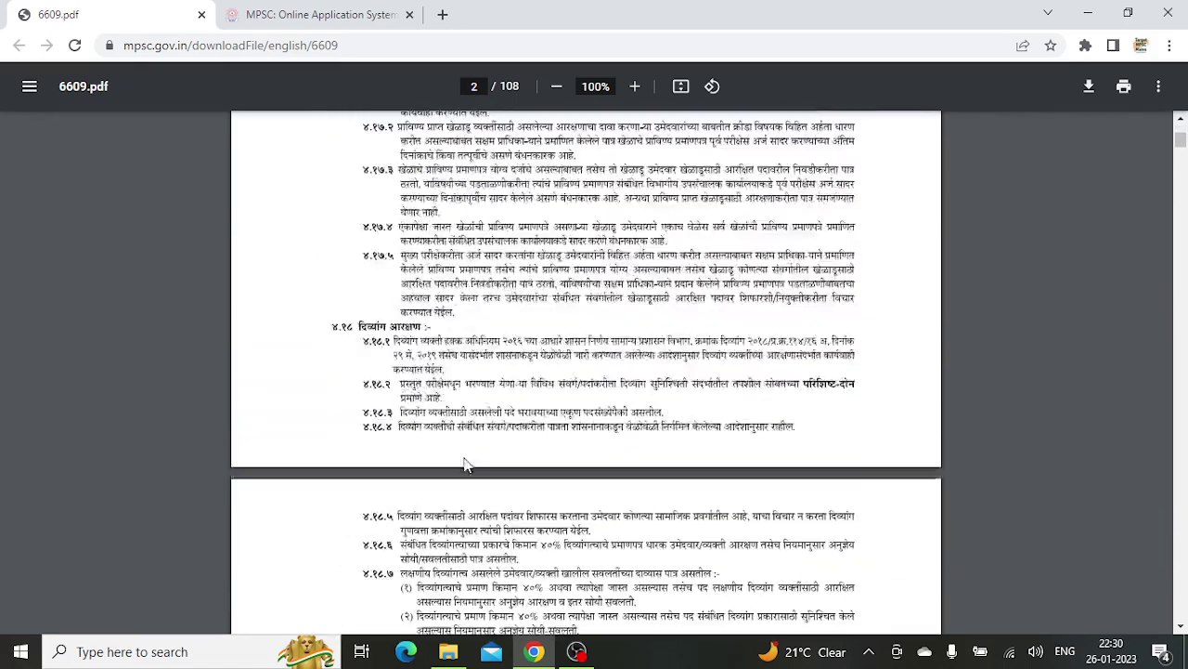
scroll(467, 465, "down", 14)
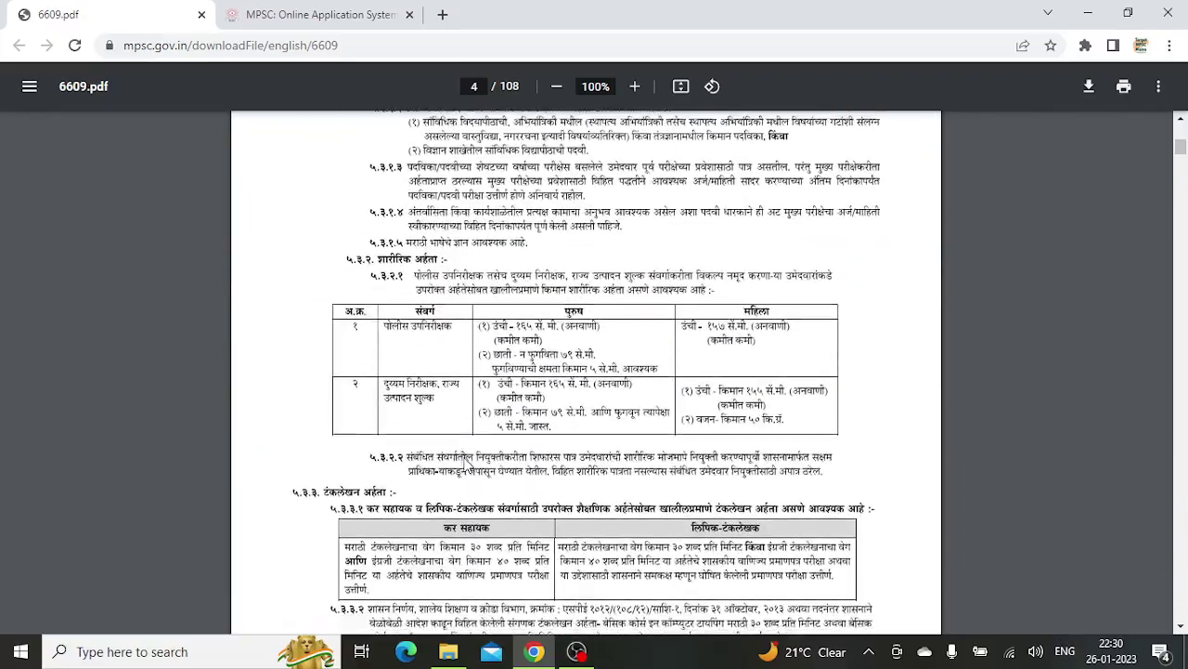
scroll(467, 465, "down", 15)
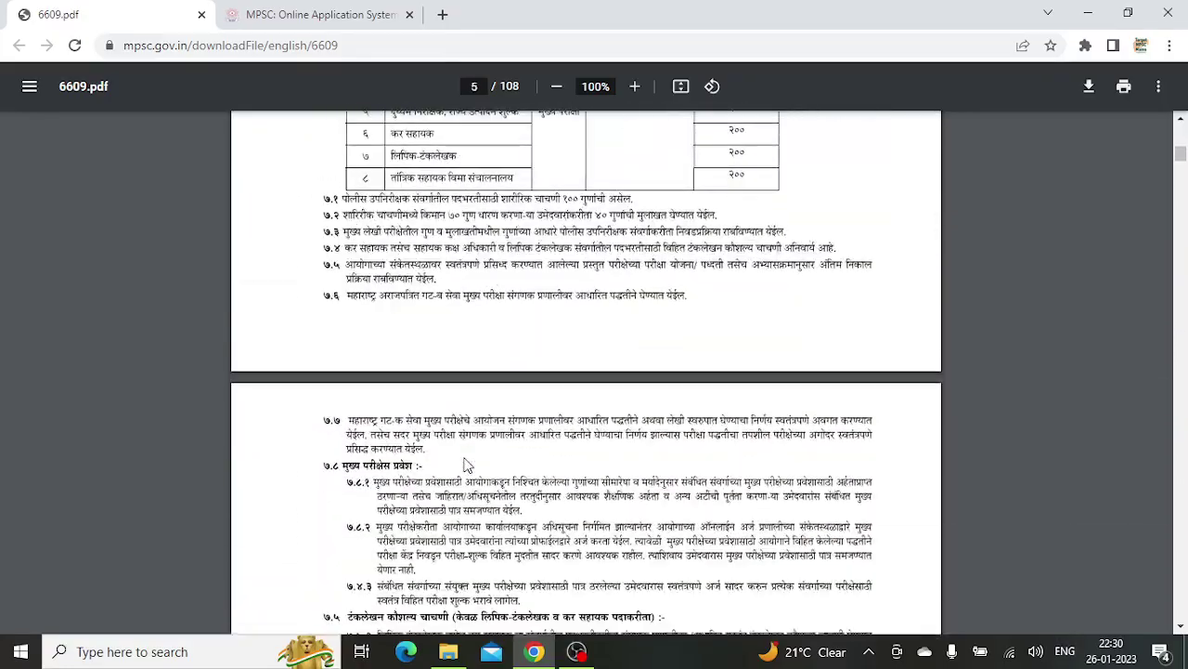
scroll(467, 464, "down", 15)
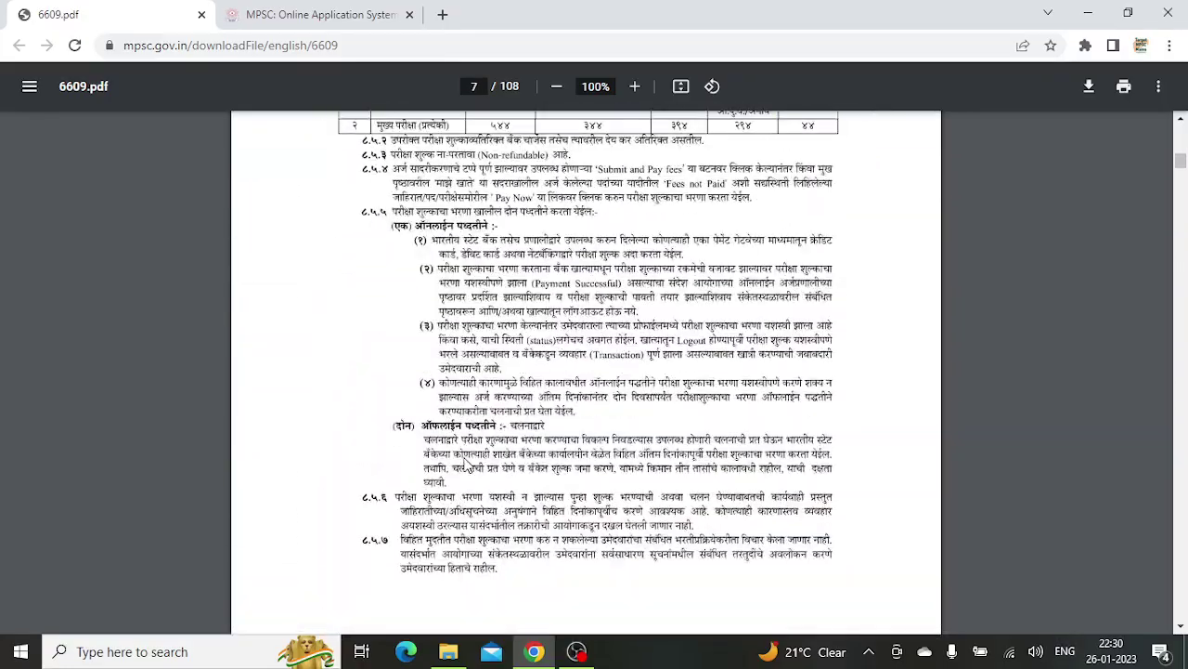
scroll(467, 465, "down", 15)
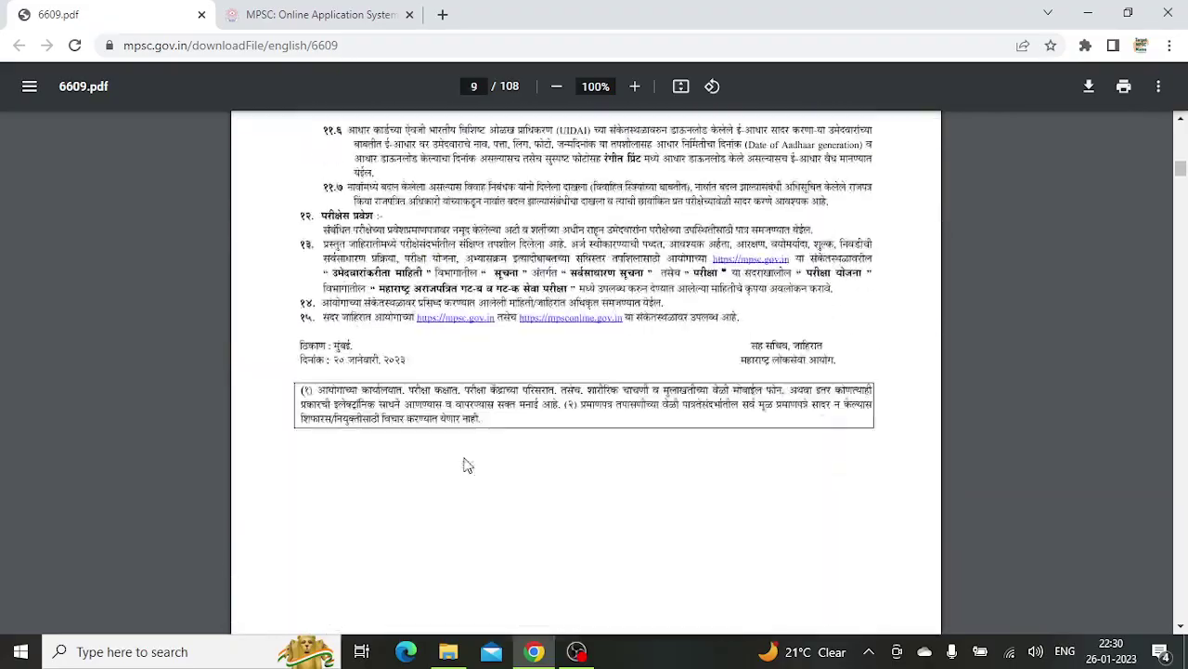
scroll(467, 467, "up", 3)
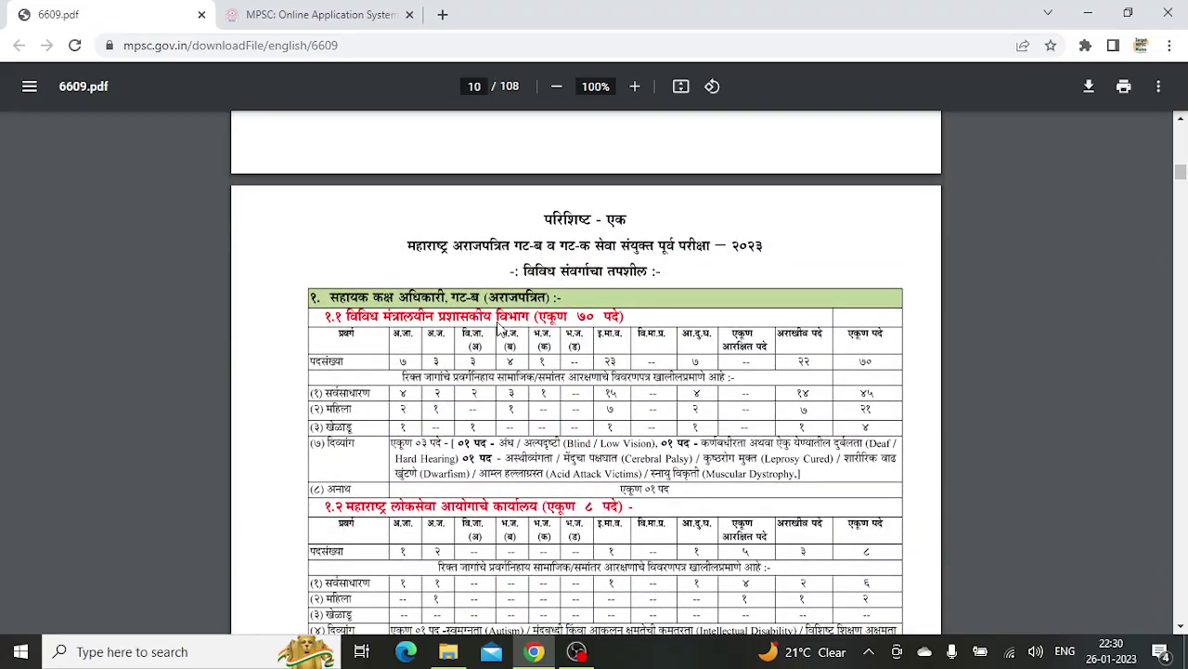
Step: Review the category-wise vacancy tables in Appendix One through to section 8, the Clerk-Typist cadre
scroll(534, 386, "down", 5)
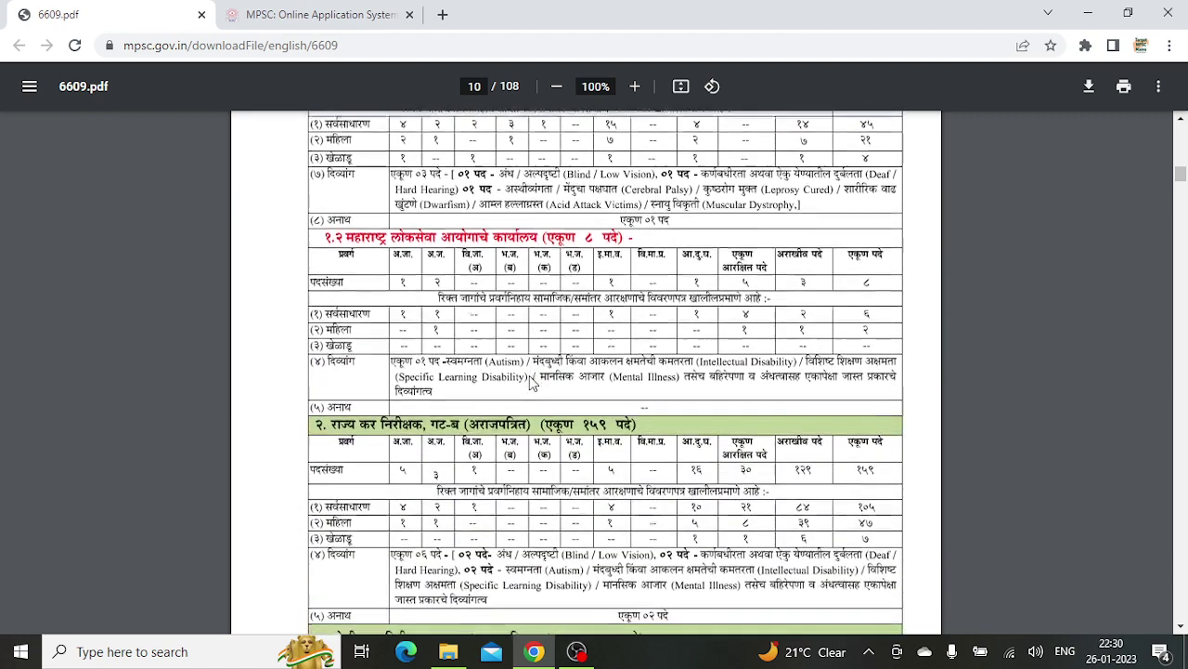
scroll(534, 383, "up", 1)
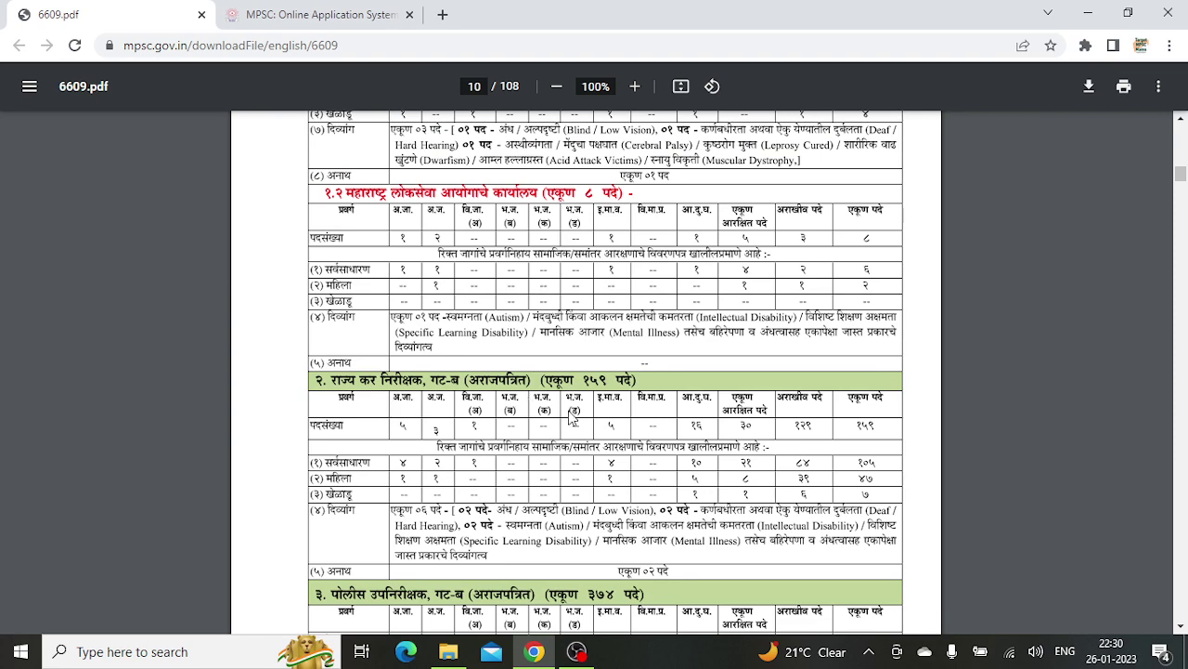
scroll(450, 431, "down", 6)
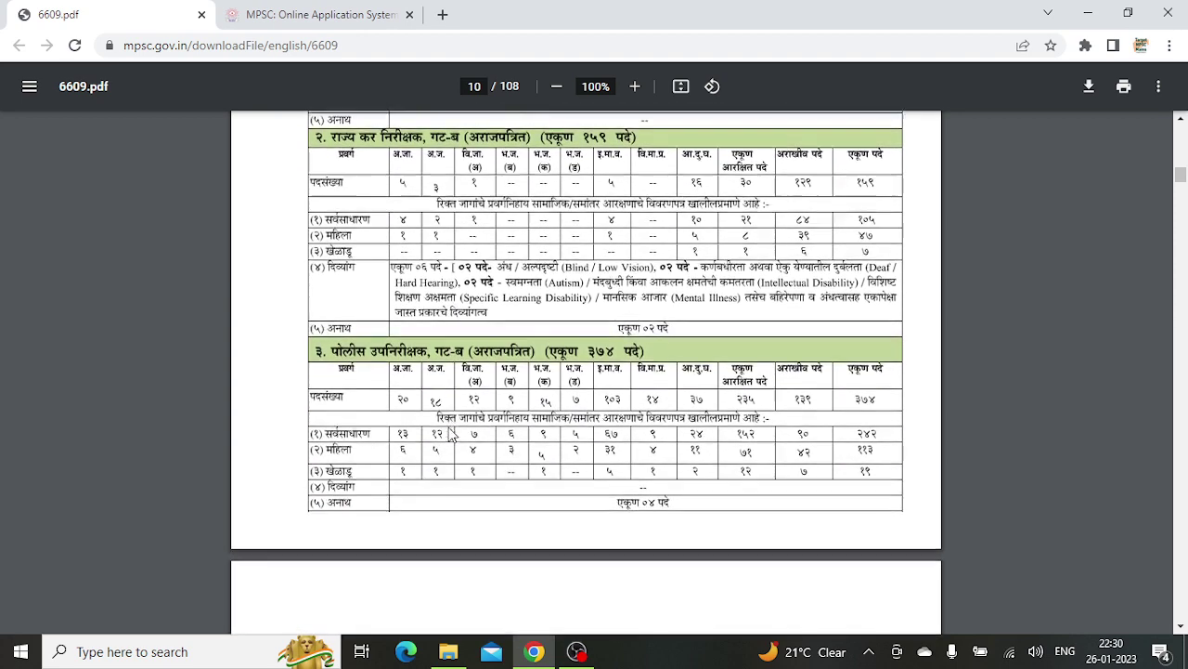
scroll(451, 432, "down", 10)
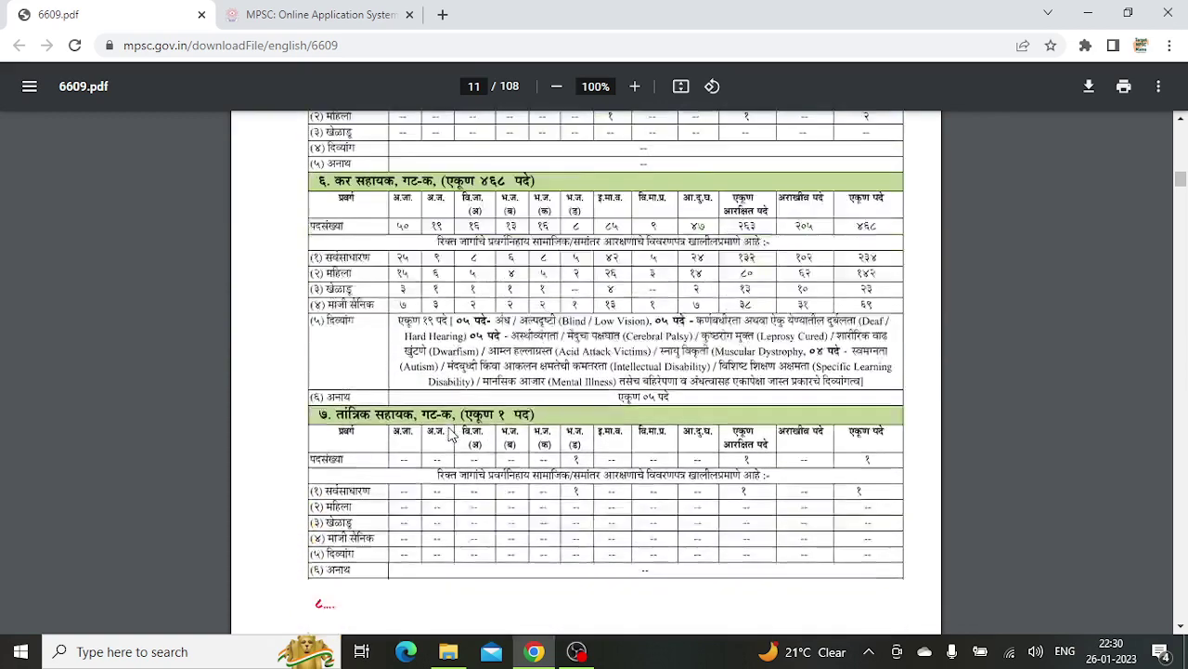
scroll(452, 435, "down", 4)
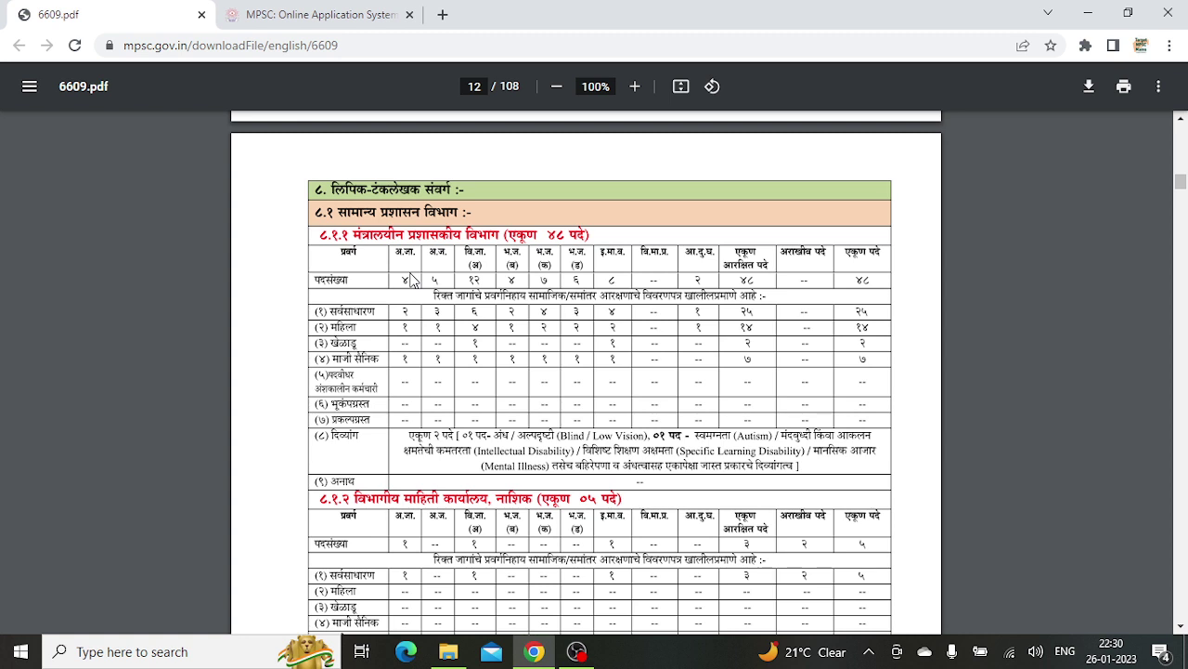
Step: Compare the PDF's first Clerk-Typist office with the application form and select Mantralaya Administrative Departments as an appointing authority
left_click(316, 14)
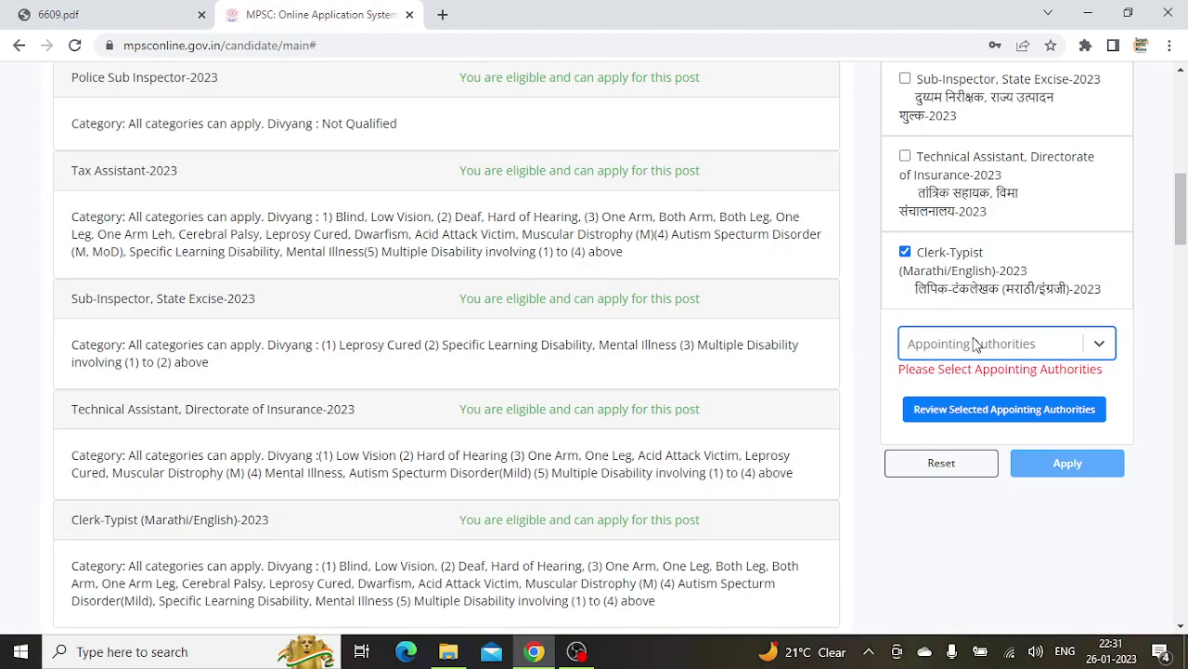
left_click(158, 9)
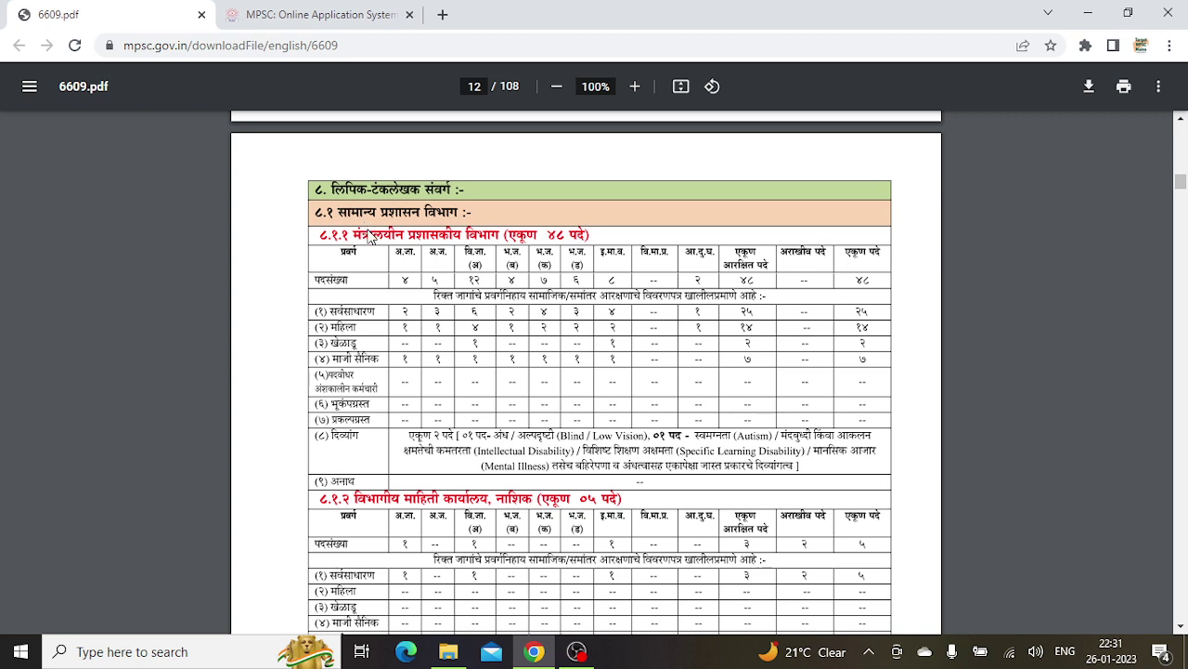
left_click(268, 14)
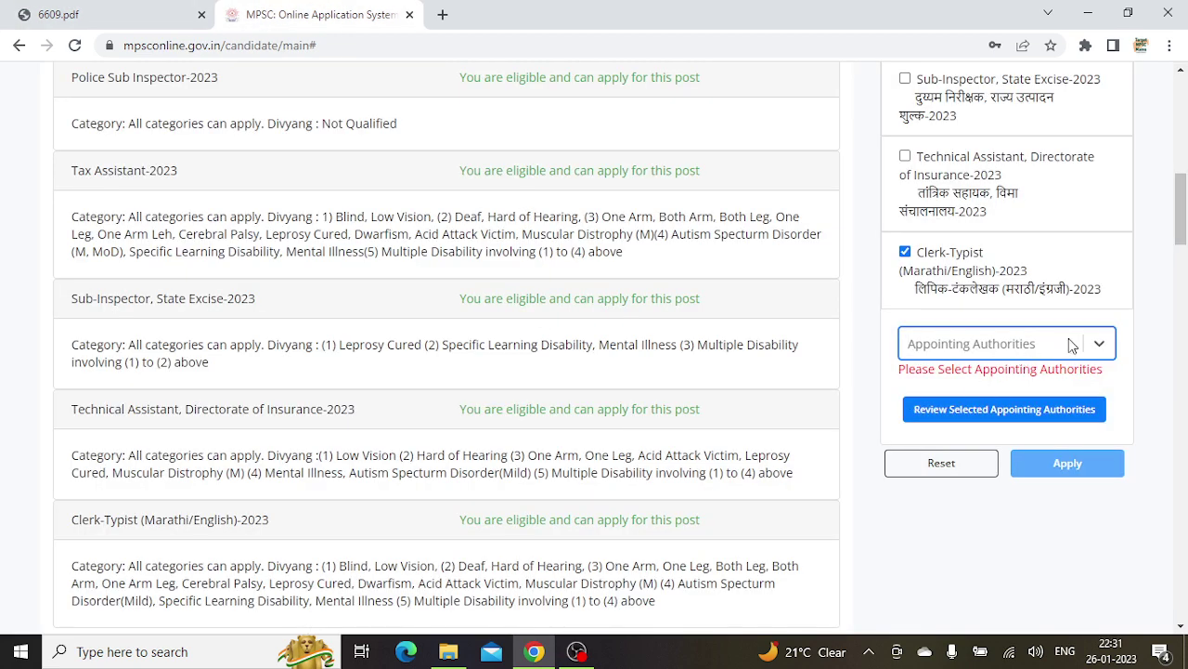
left_click(1097, 350)
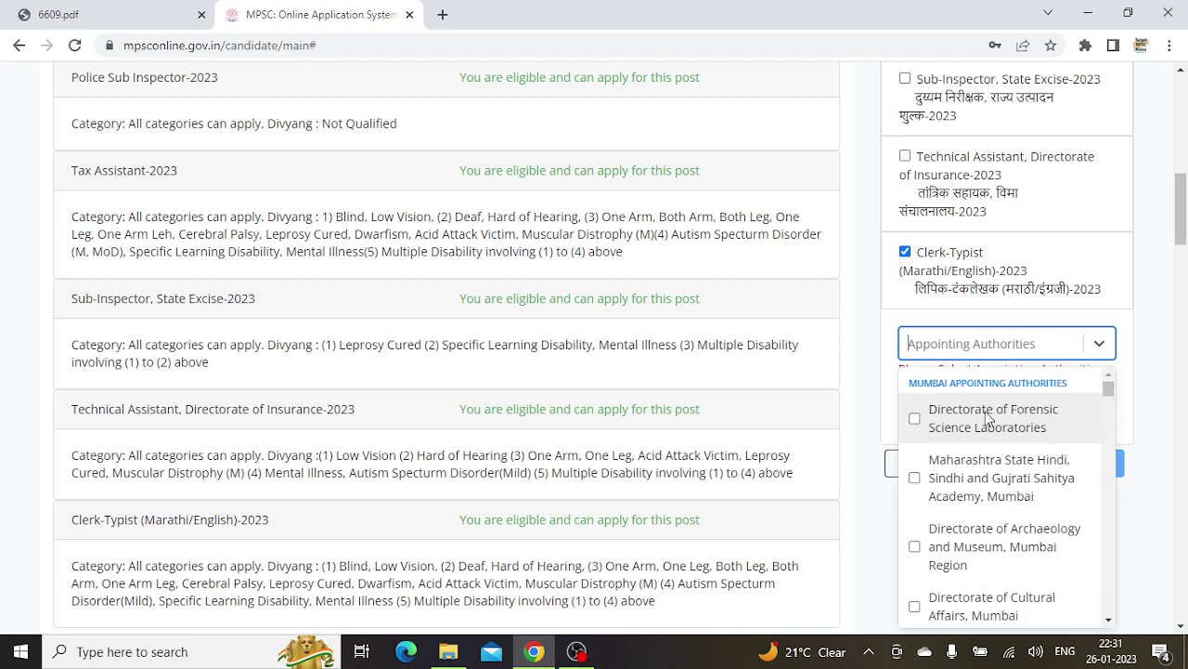
scroll(987, 420, "down", 2)
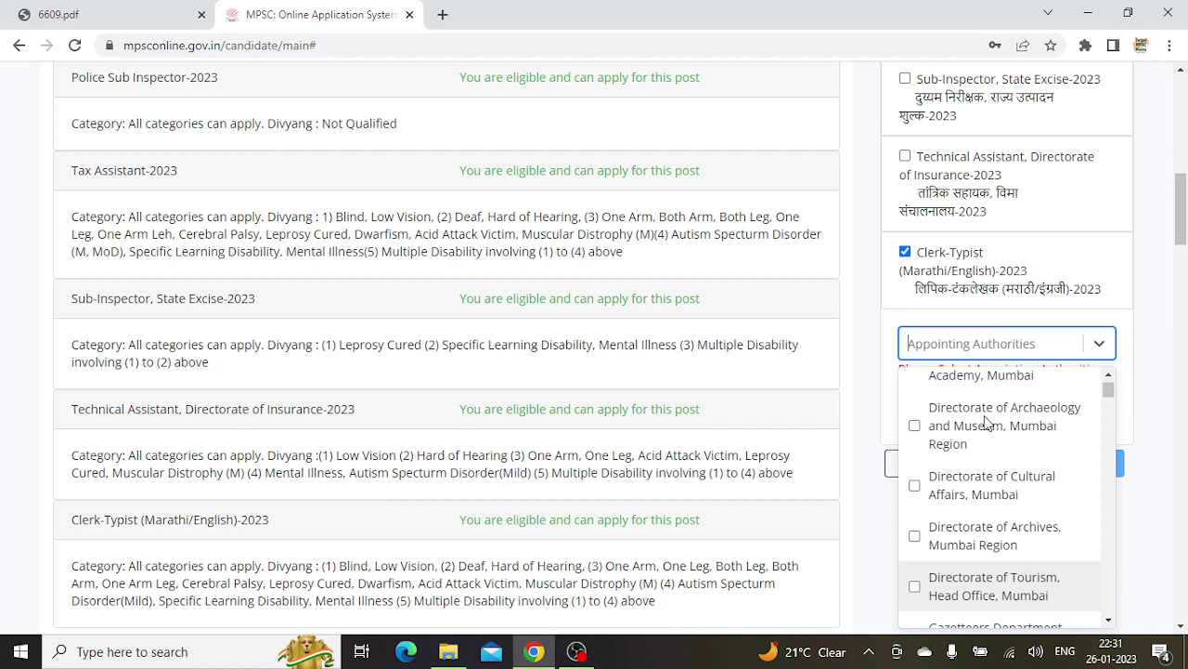
scroll(987, 422, "down", 3)
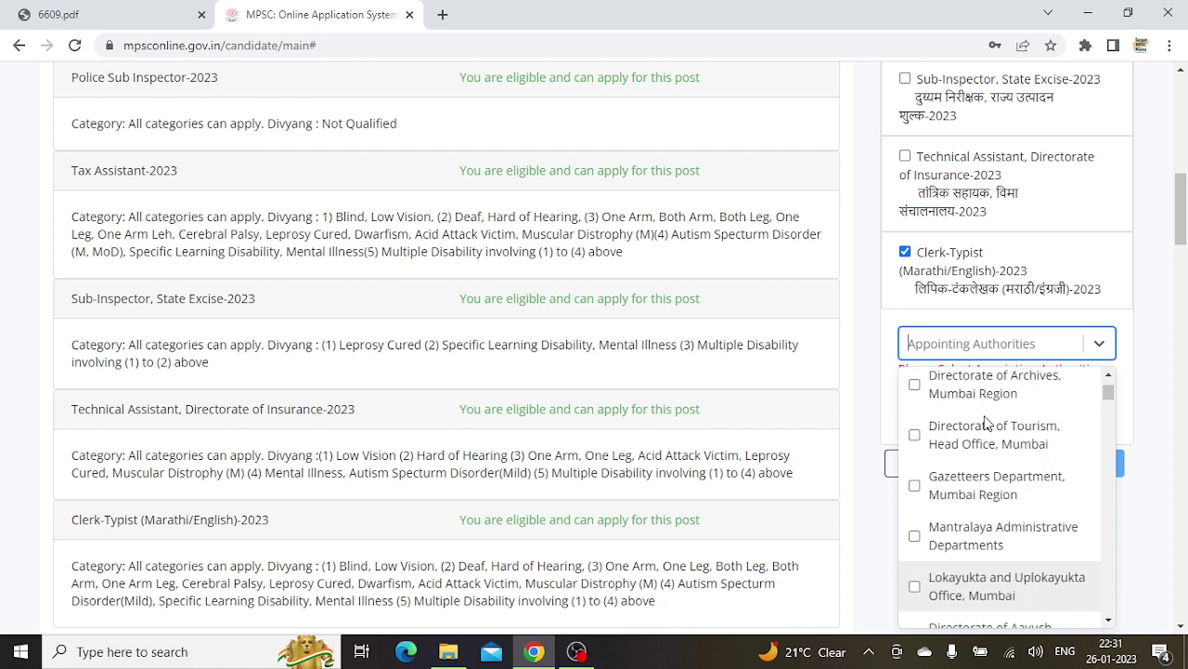
left_click(915, 538)
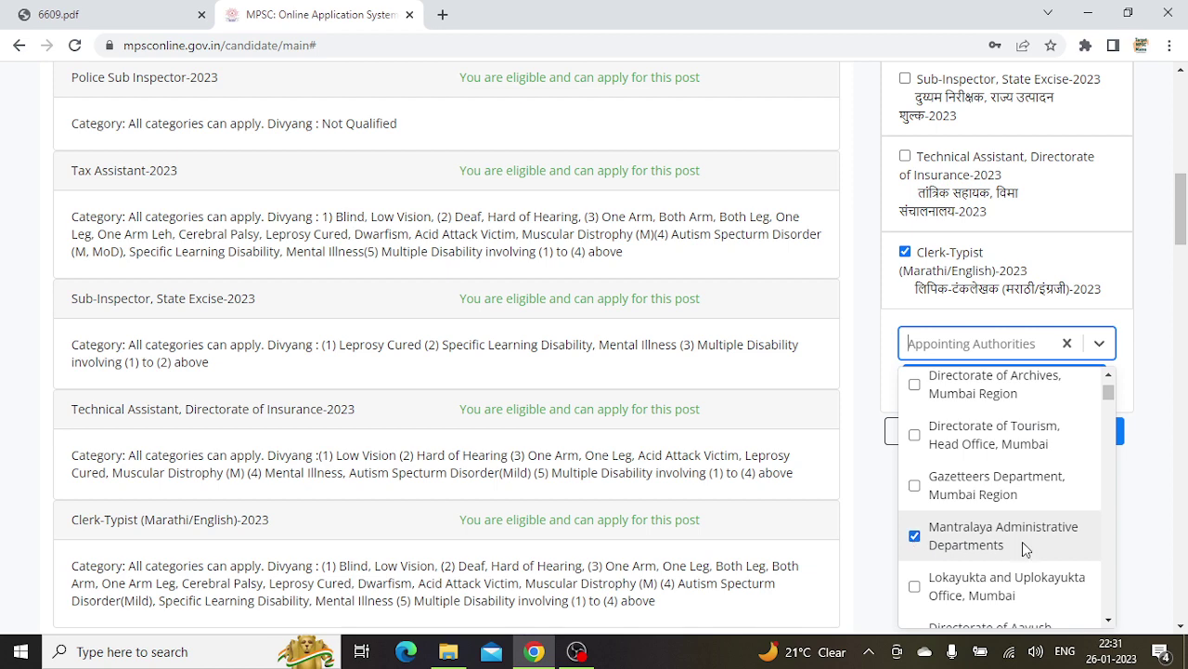
Step: Examine the Clerk-Typist vacancy tables for the Mantralaya departments and the Nashik, Latur and Konkan divisional information offices in 6609.pdf
left_click(116, 11)
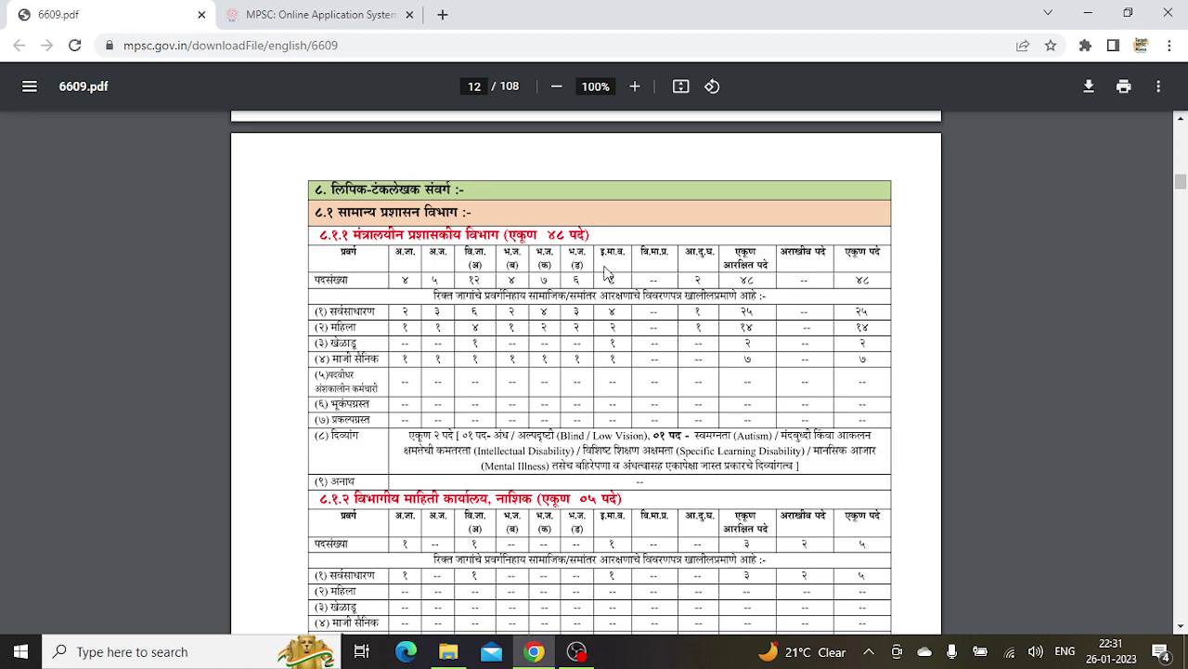
scroll(636, 327, "down", 5)
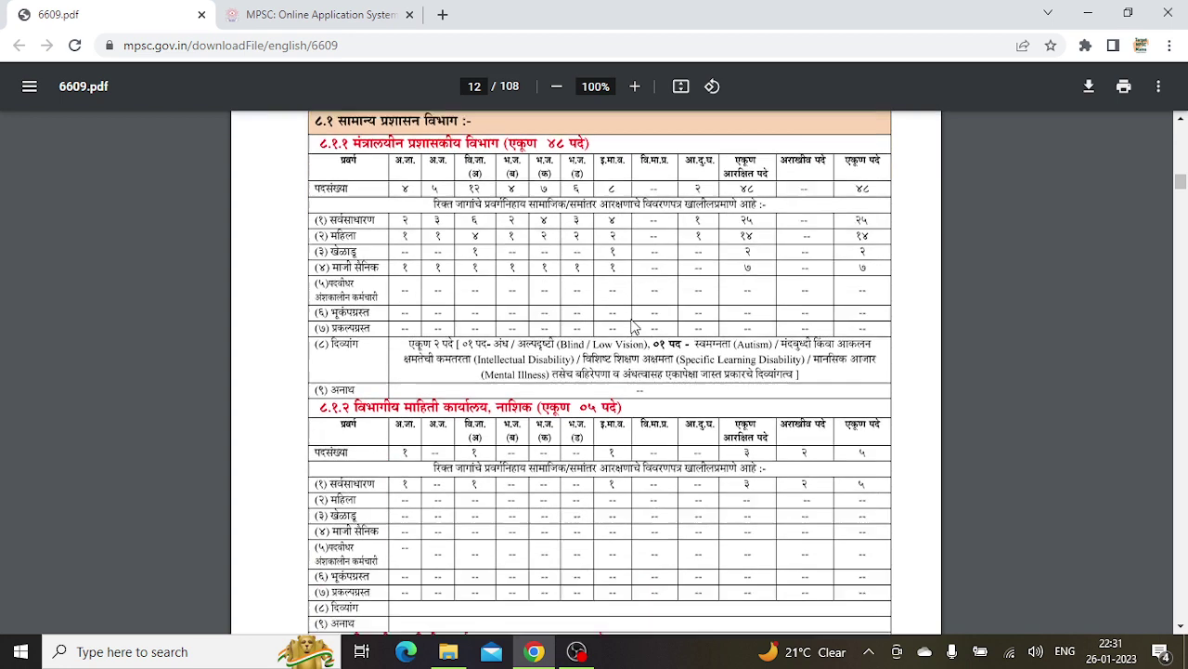
scroll(469, 502, "down", 5)
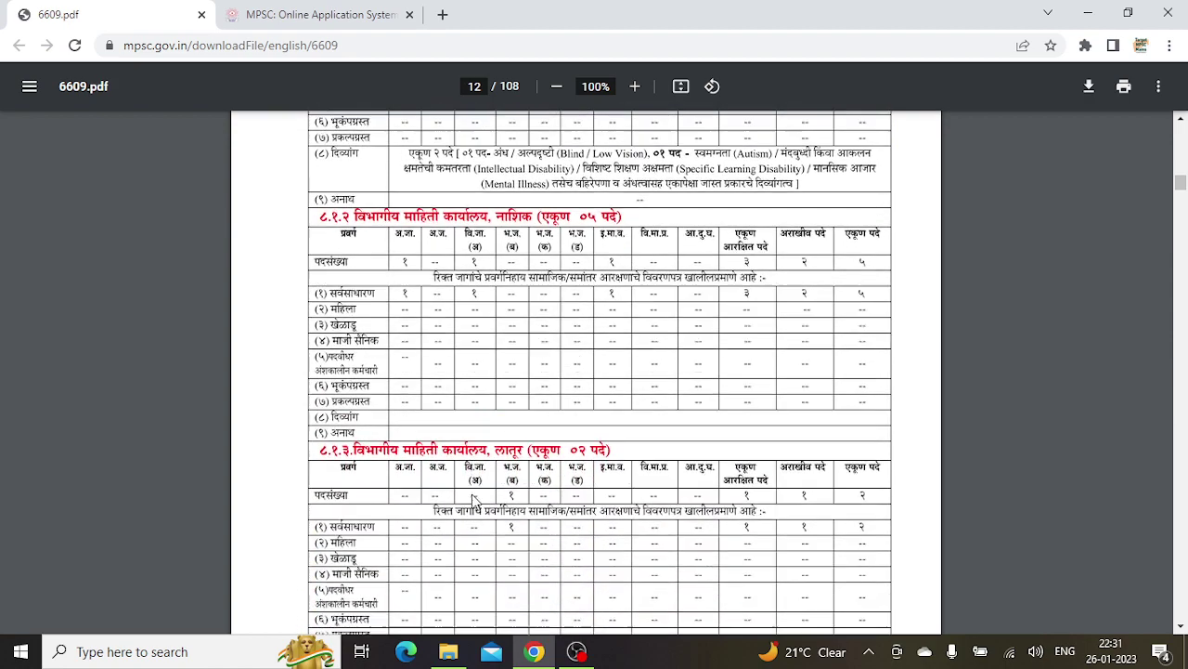
scroll(475, 502, "down", 2)
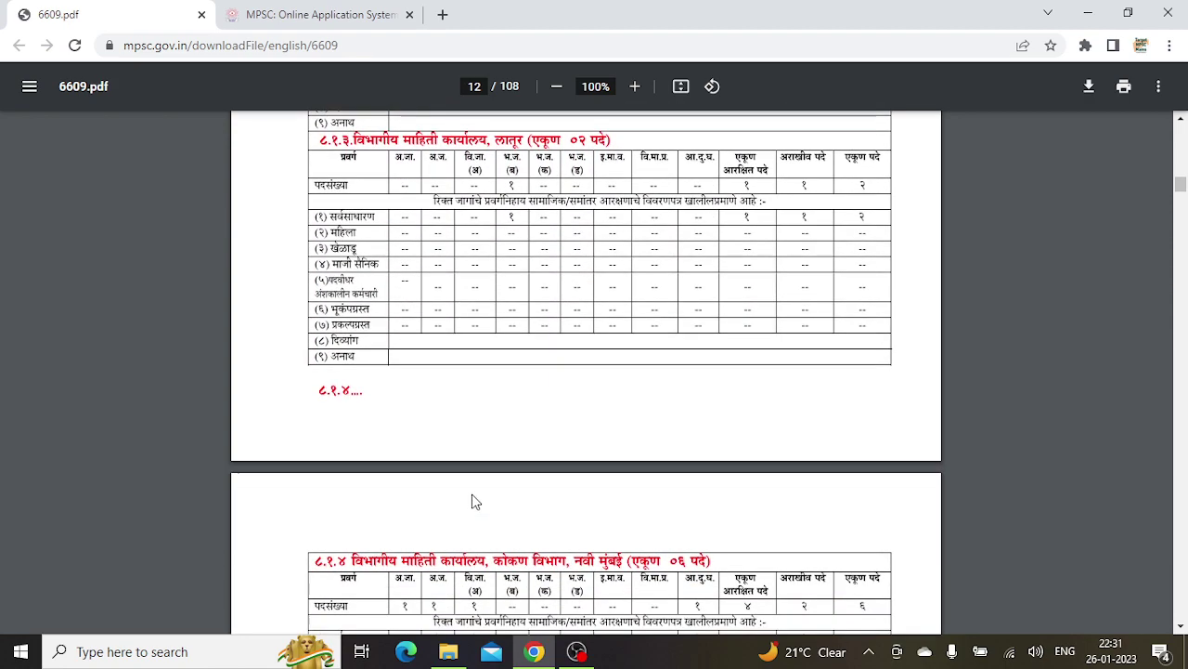
scroll(472, 501, "down", 1)
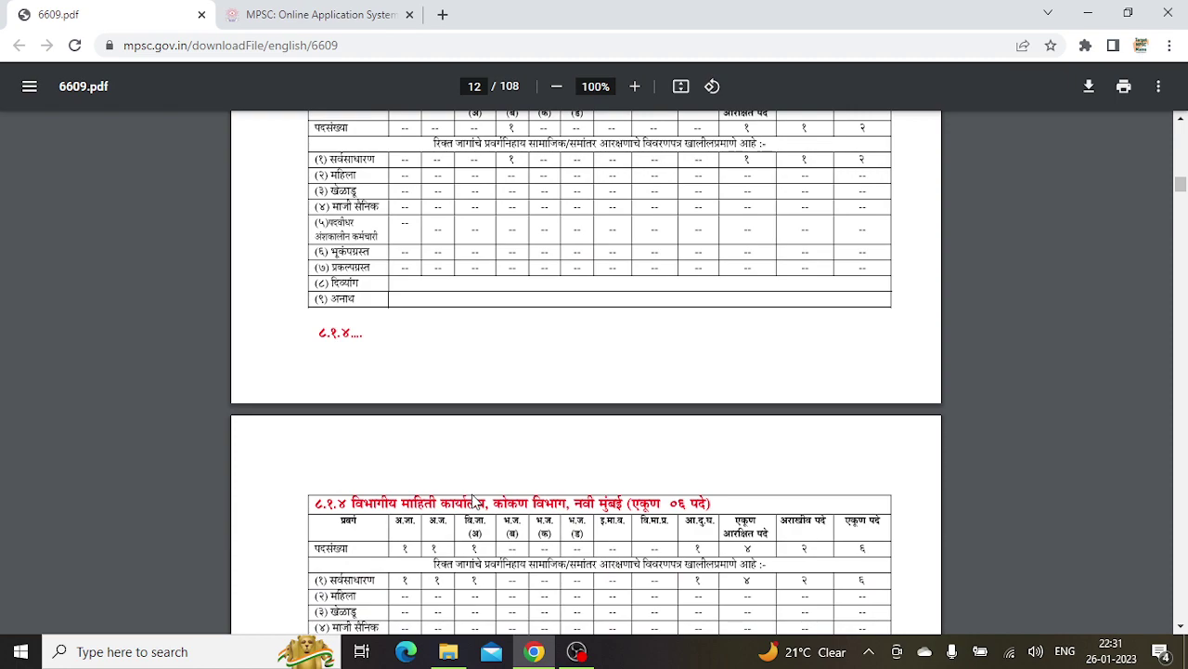
Step: Examine the office-wise Clerk-Typist vacancy tables from section 8.1.4 through the Home Department's Director General of Police, District Clerk Cadre (8.7.2)
scroll(474, 502, "down", 6)
scroll(473, 501, "down", 20)
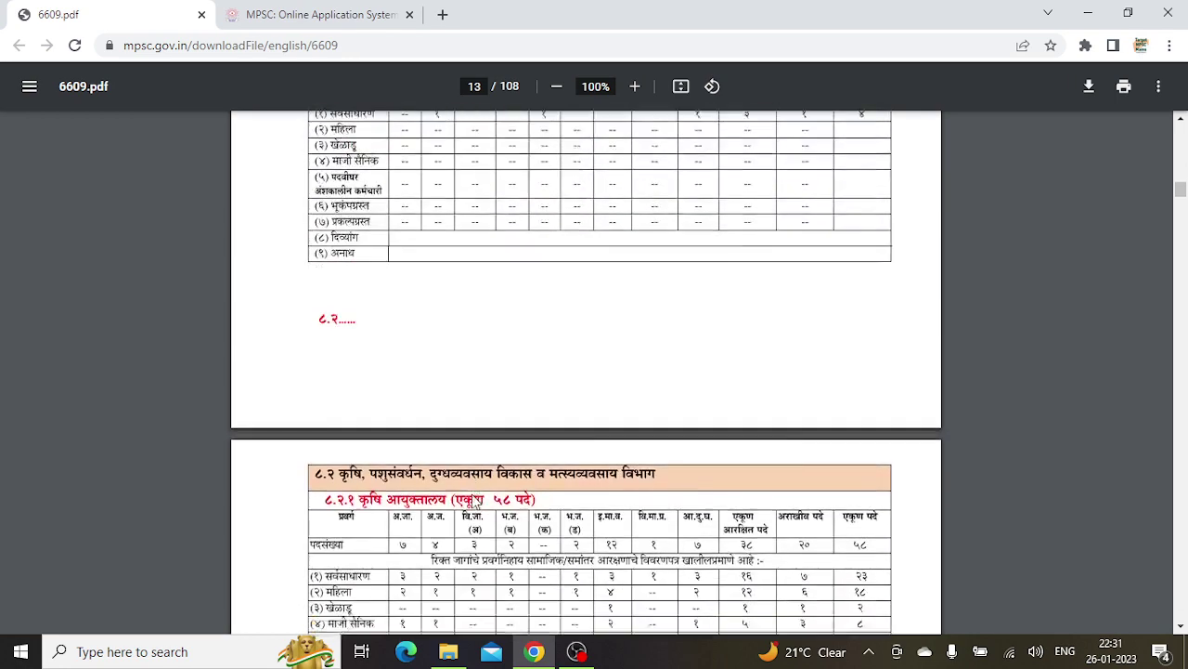
scroll(473, 502, "down", 20)
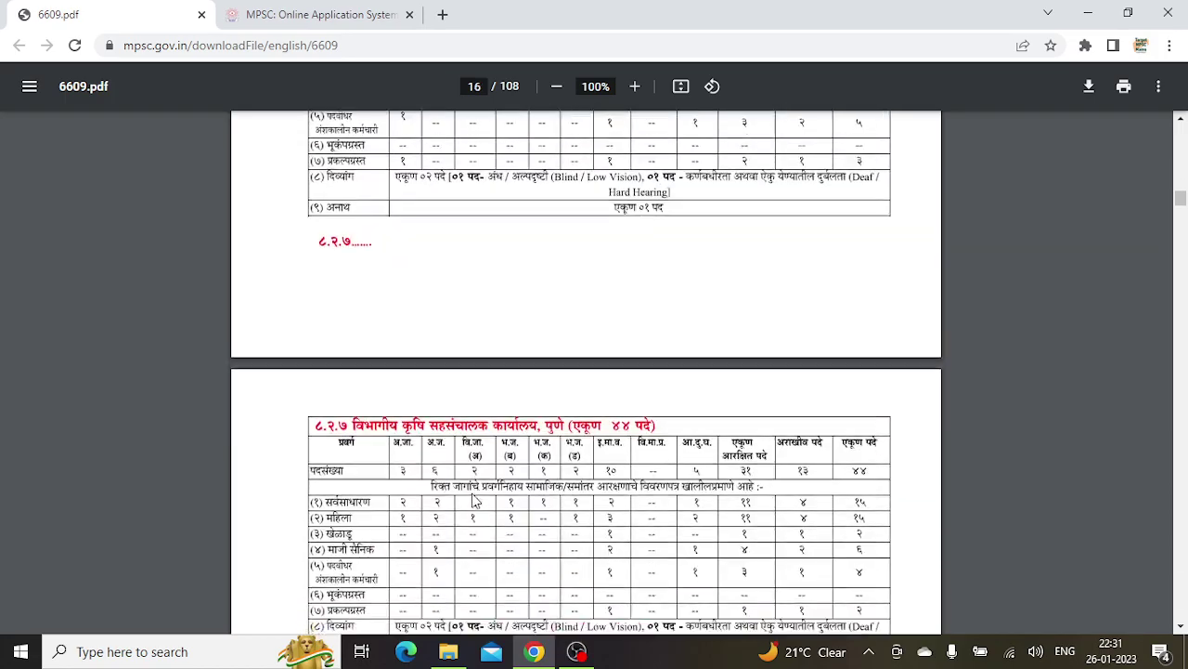
scroll(473, 501, "down", 20)
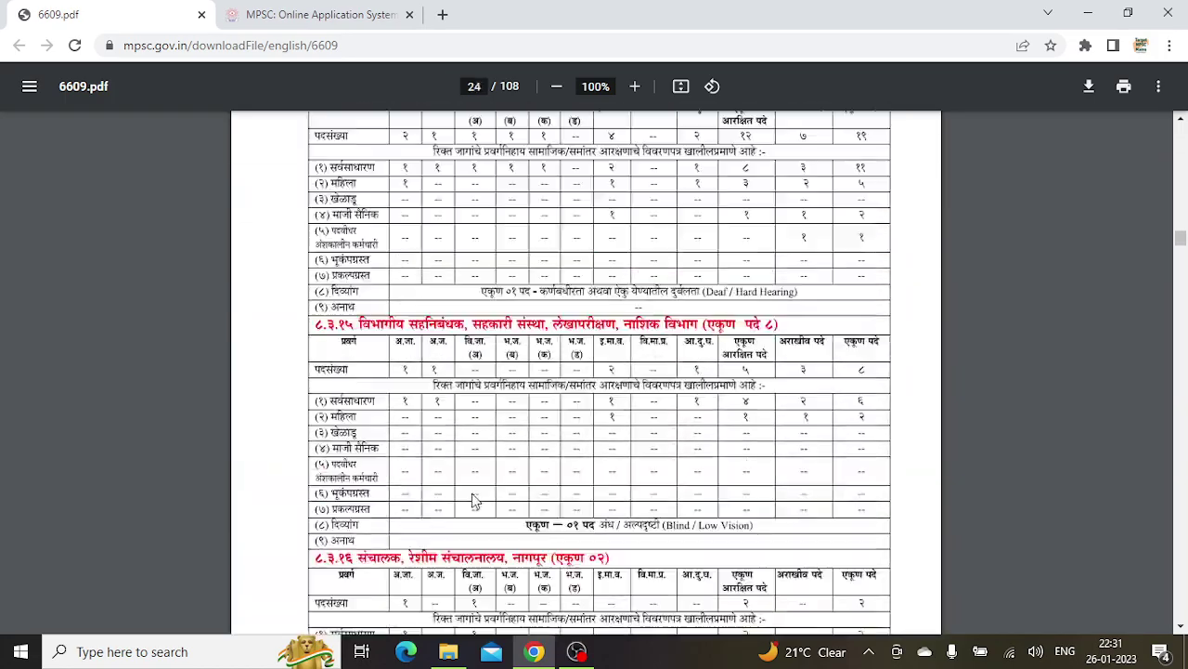
scroll(473, 501, "down", 20)
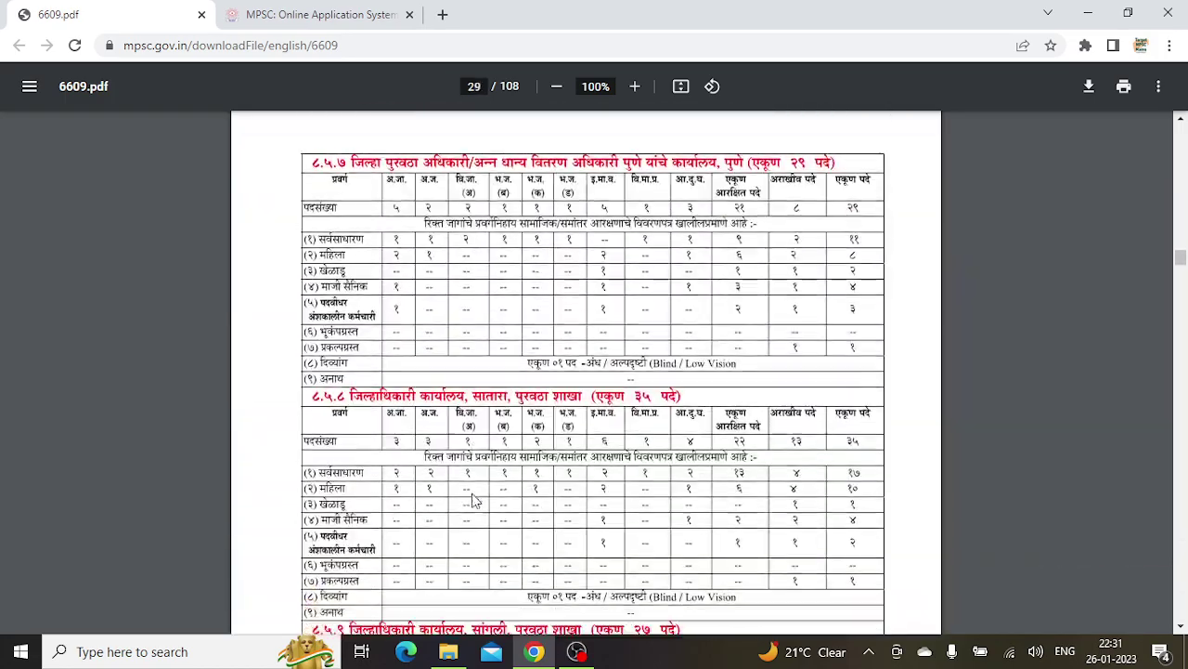
scroll(474, 502, "down", 20)
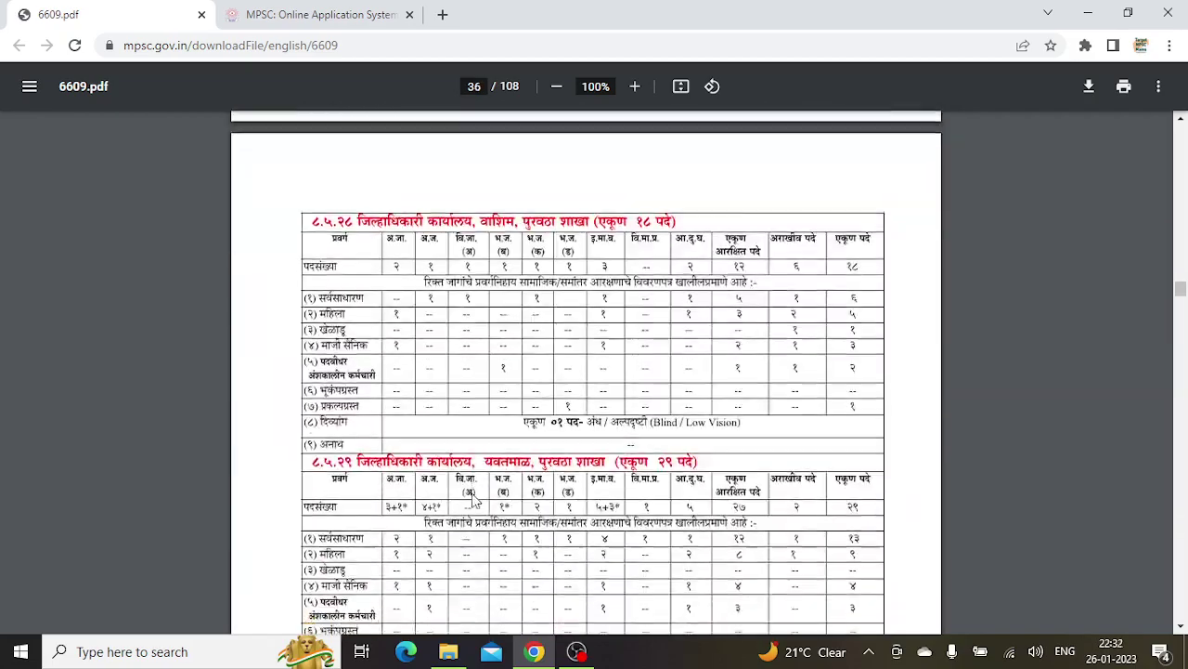
scroll(474, 502, "down", 20)
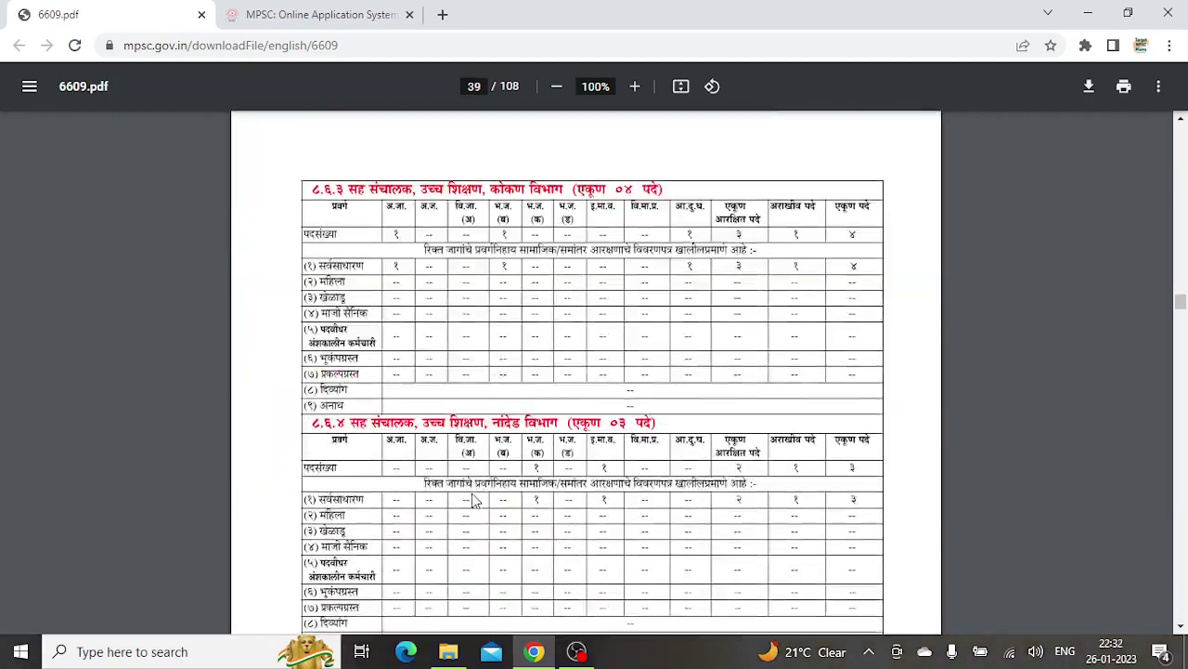
scroll(476, 501, "down", 20)
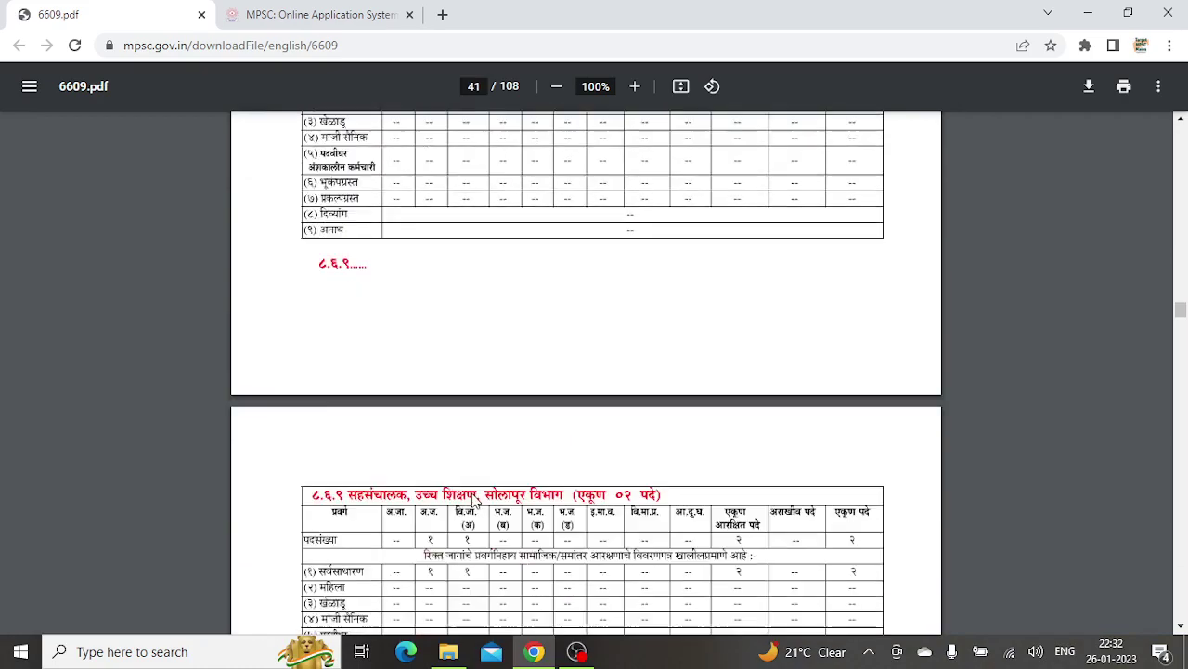
scroll(474, 501, "down", 10)
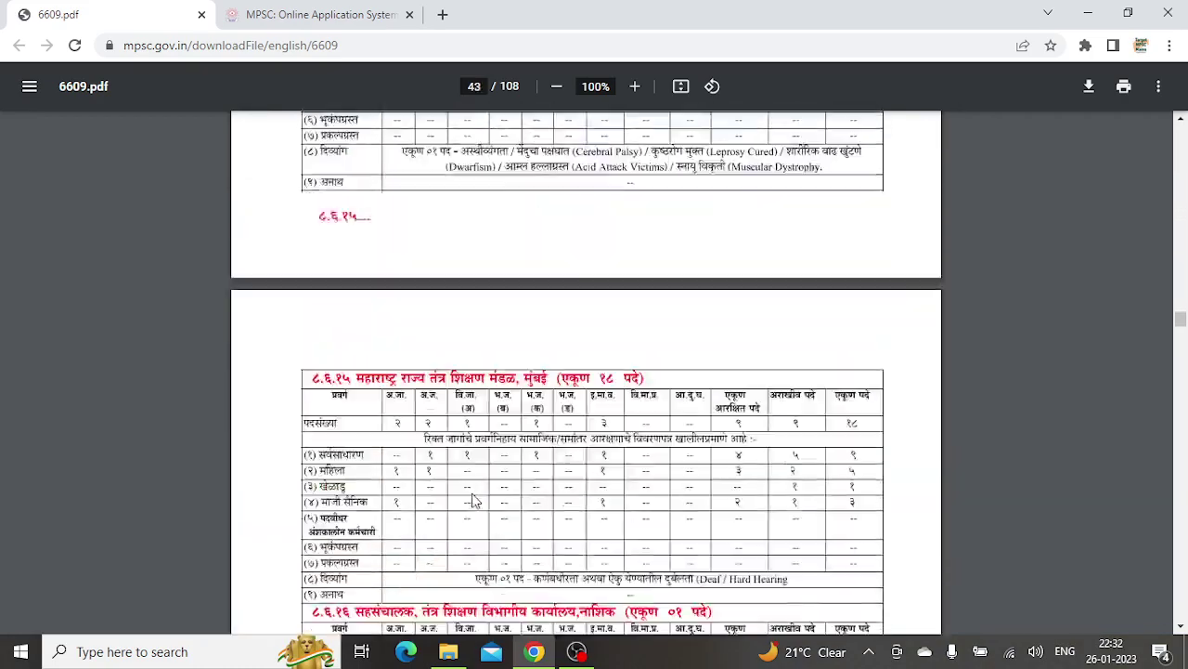
scroll(473, 501, "down", 10)
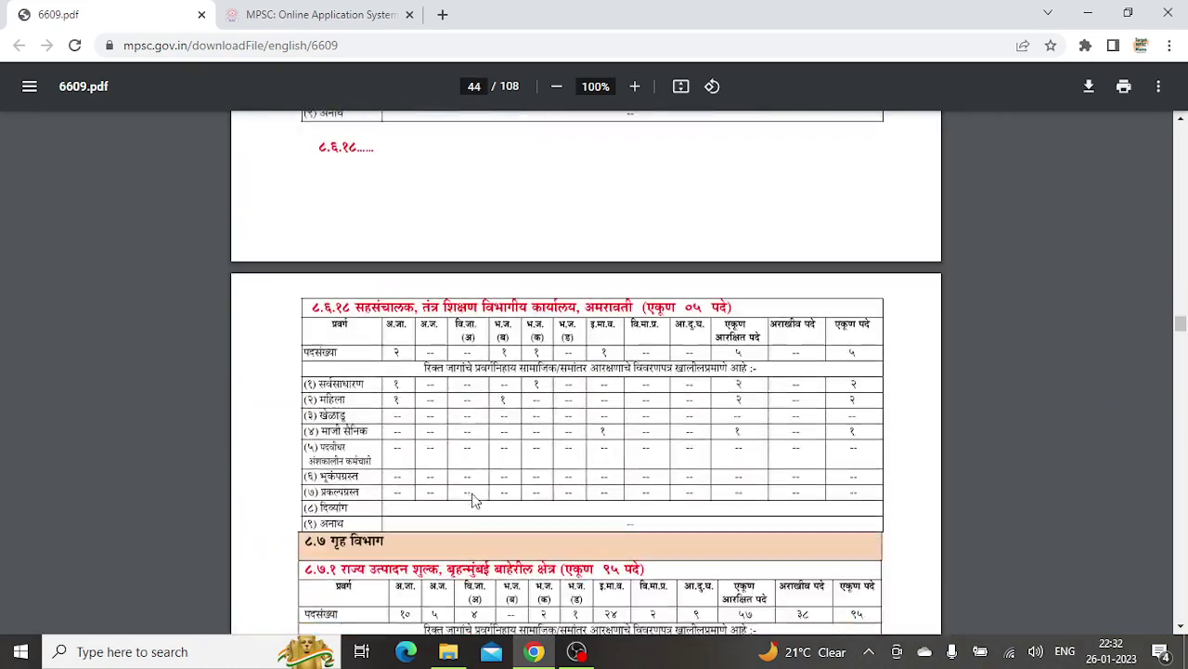
scroll(474, 501, "down", 7)
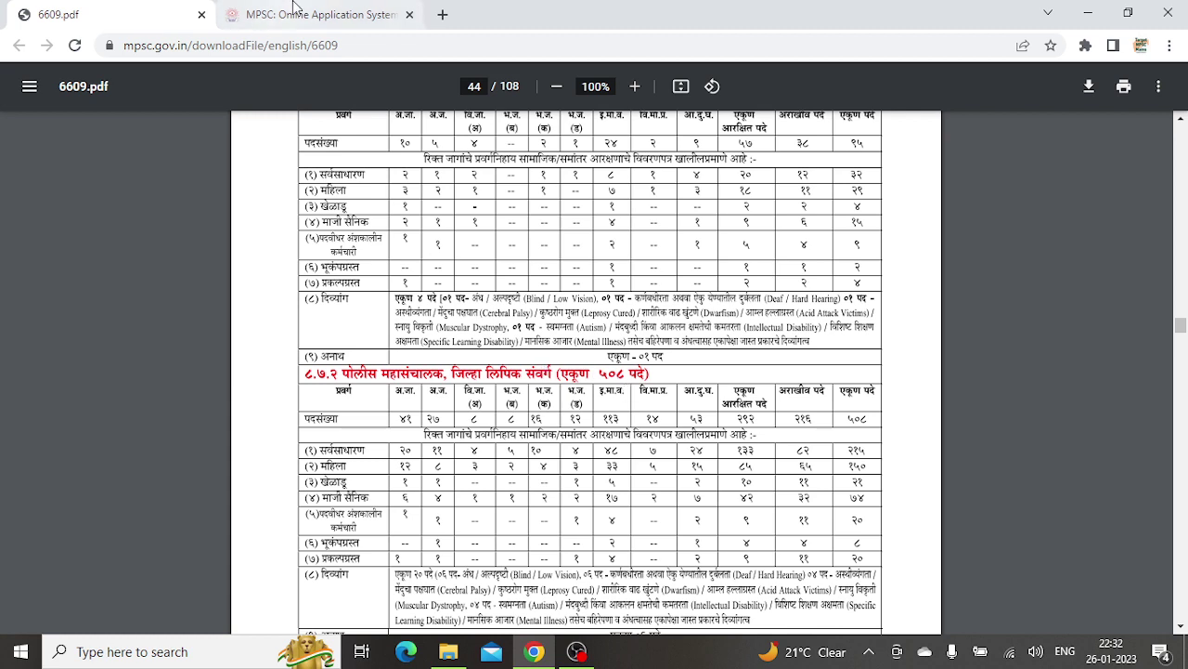
Step: Look through the Mumbai appointing authorities in the application form for the offices listed in the advertisement
left_click(295, 11)
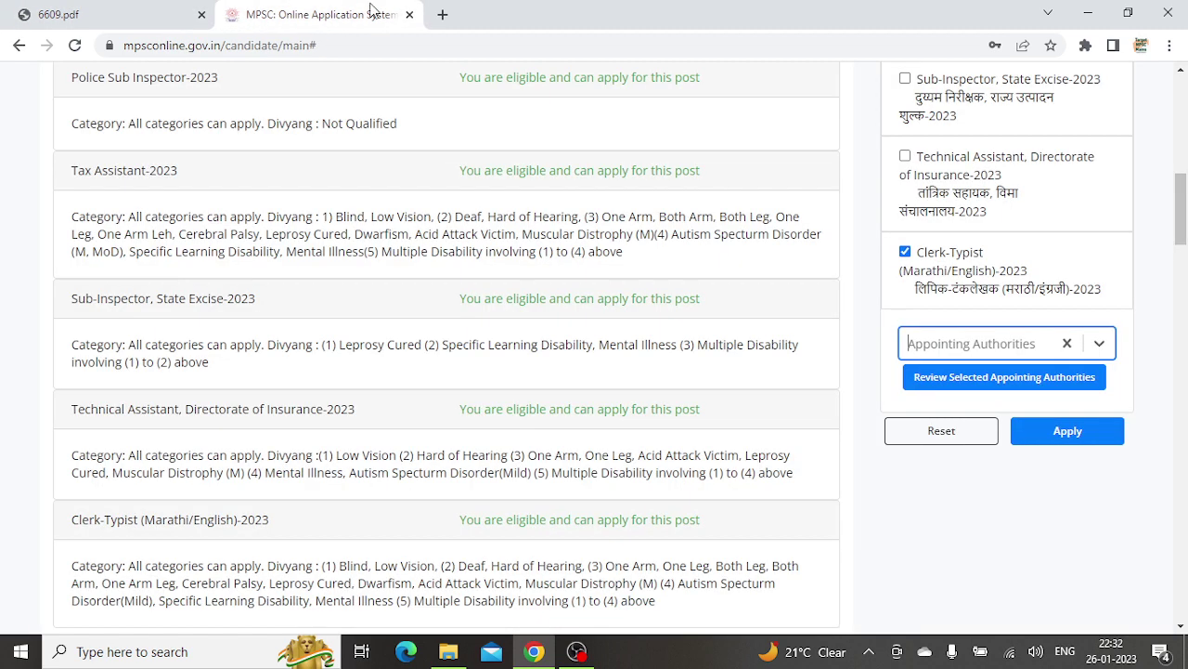
left_click(1032, 349)
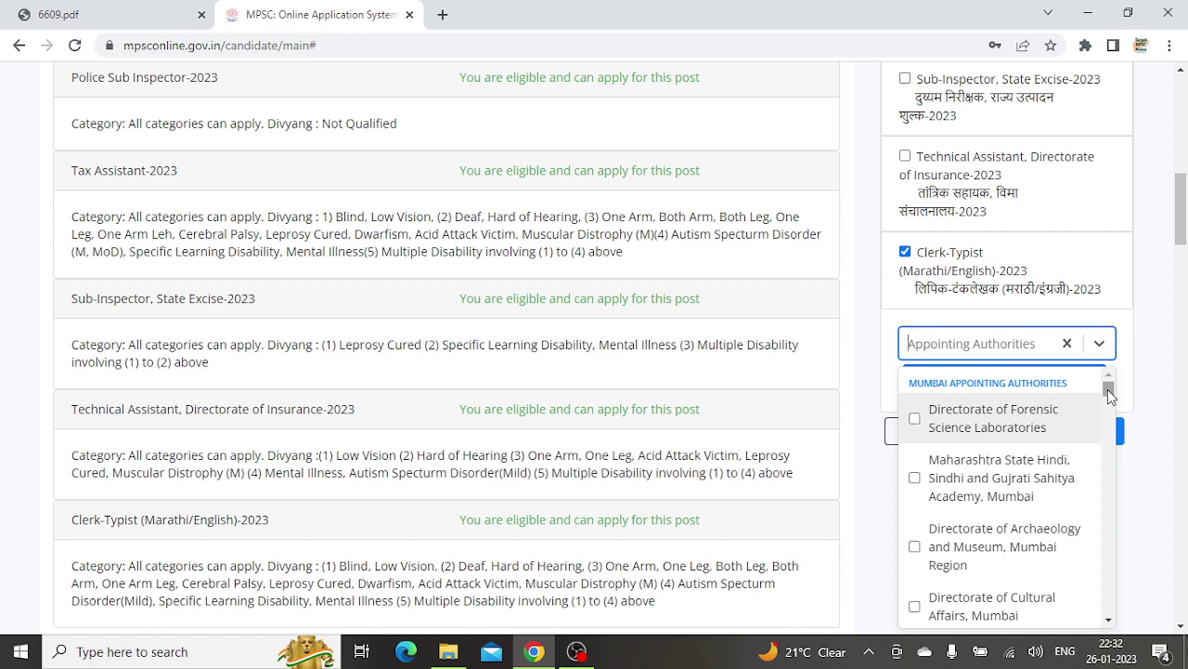
scroll(947, 465, "down", 2)
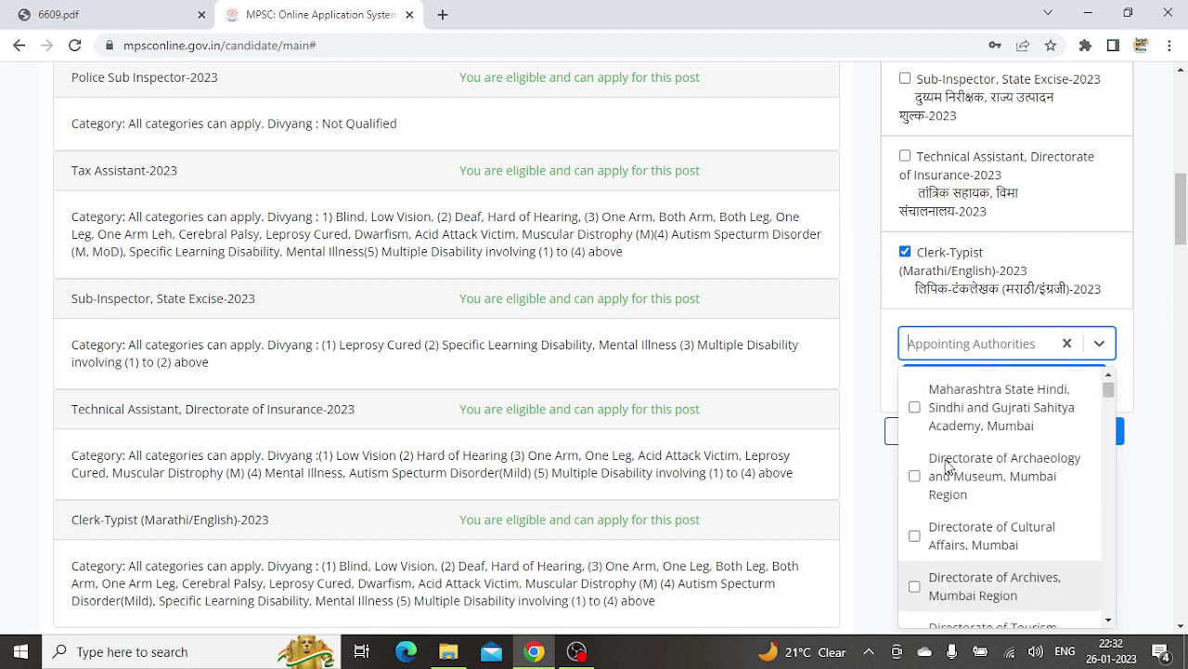
key("Down")
key("Return")
key("Down")
key("Down")
key("Down")
key("Down")
key("Down")
key("Down")
key("Down")
key("Down")
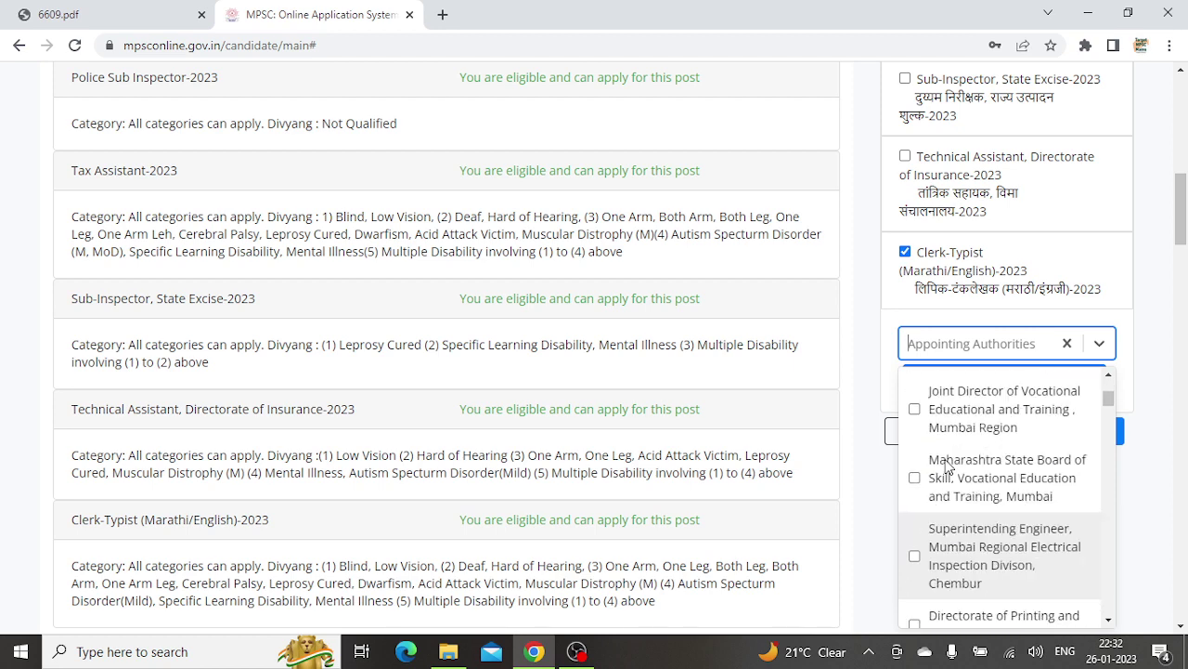
Step: Recheck the police office entry in 6609.pdf, then select Director General of Police, City Clerk Cadre as an appointing authority in the application form
left_click(117, 8)
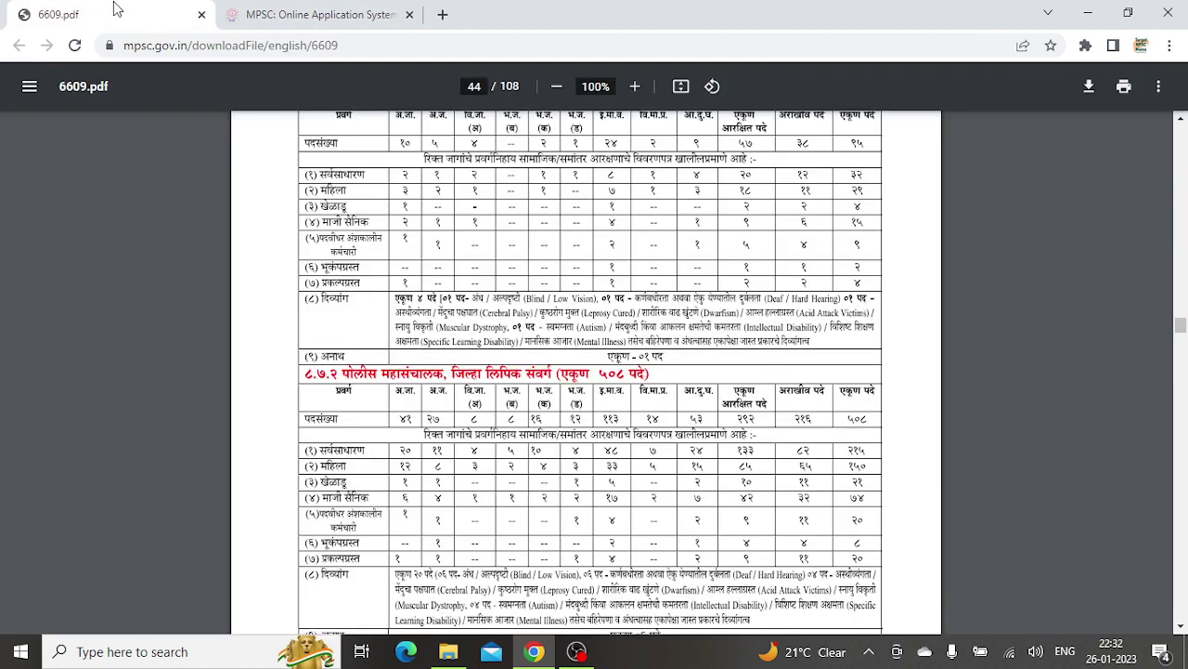
left_click(274, 11)
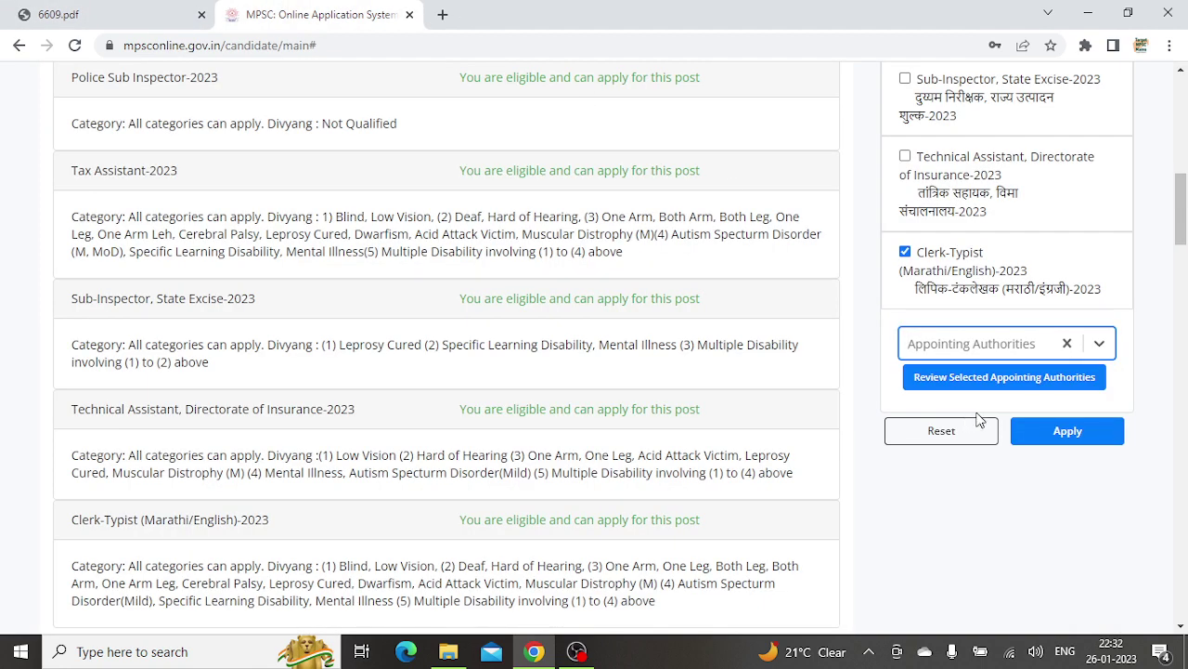
left_click(1009, 338)
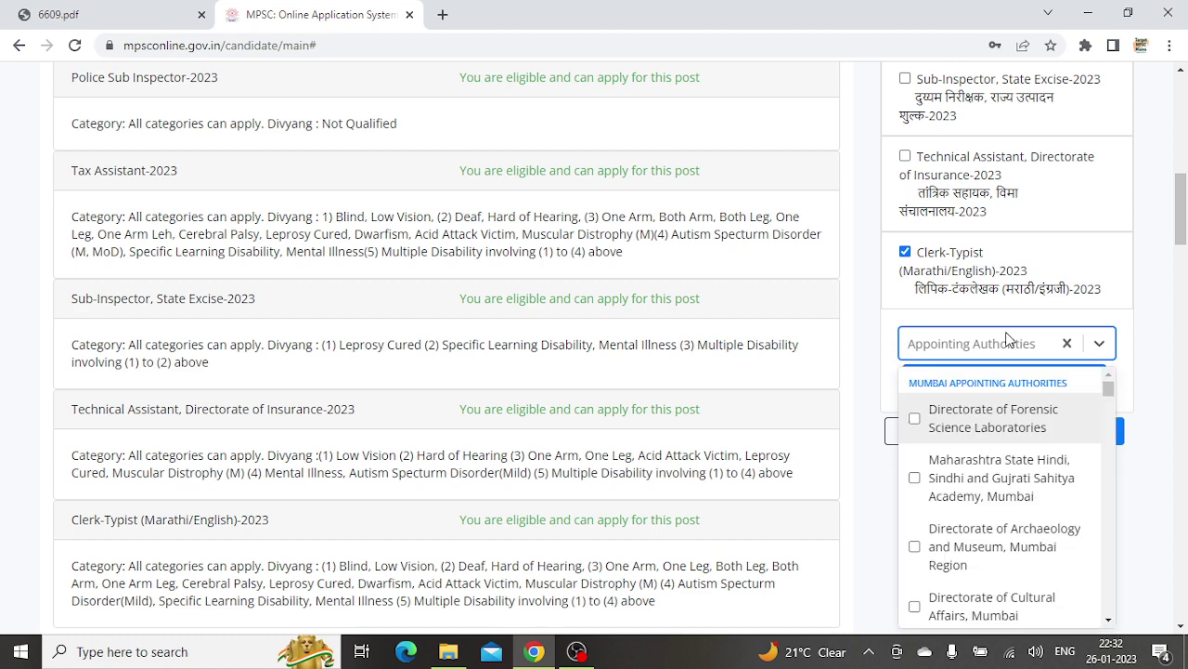
key("Down")
key("Down")
key("Down")
key("Down")
key("Down")
key("Down")
key("Down")
key("Down")
key("Down")
key("Down")
key("Down")
key("Down")
key("Down")
key("Down")
key("Down")
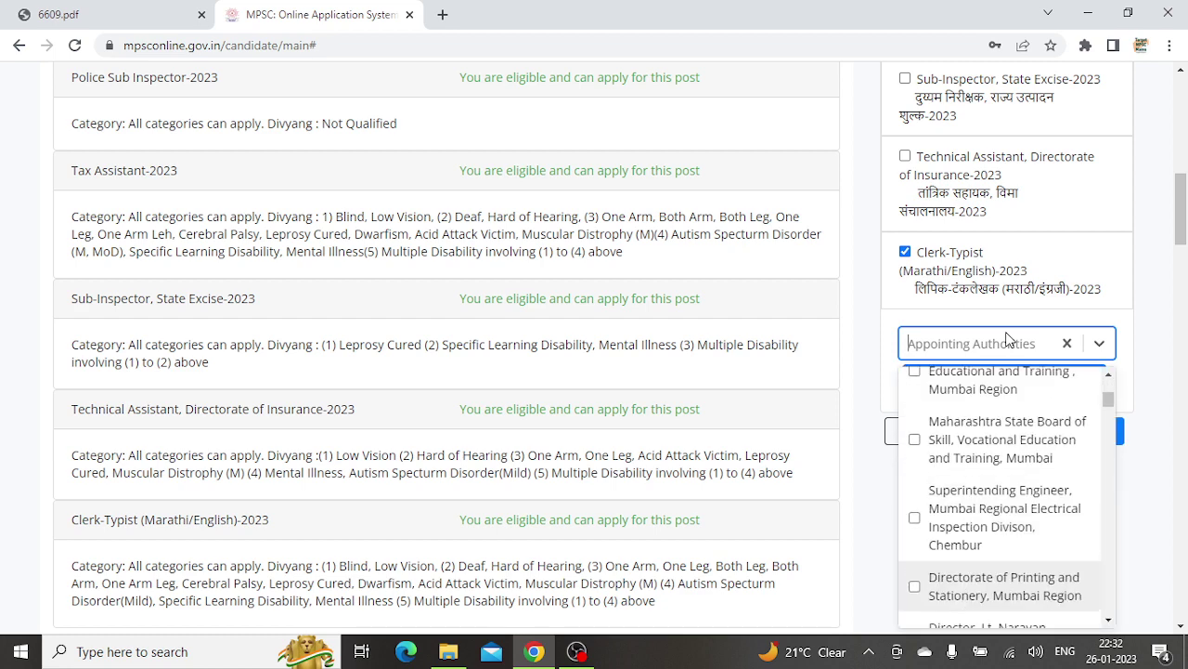
key("Down")
key("Down")
key("Down")
key("Down")
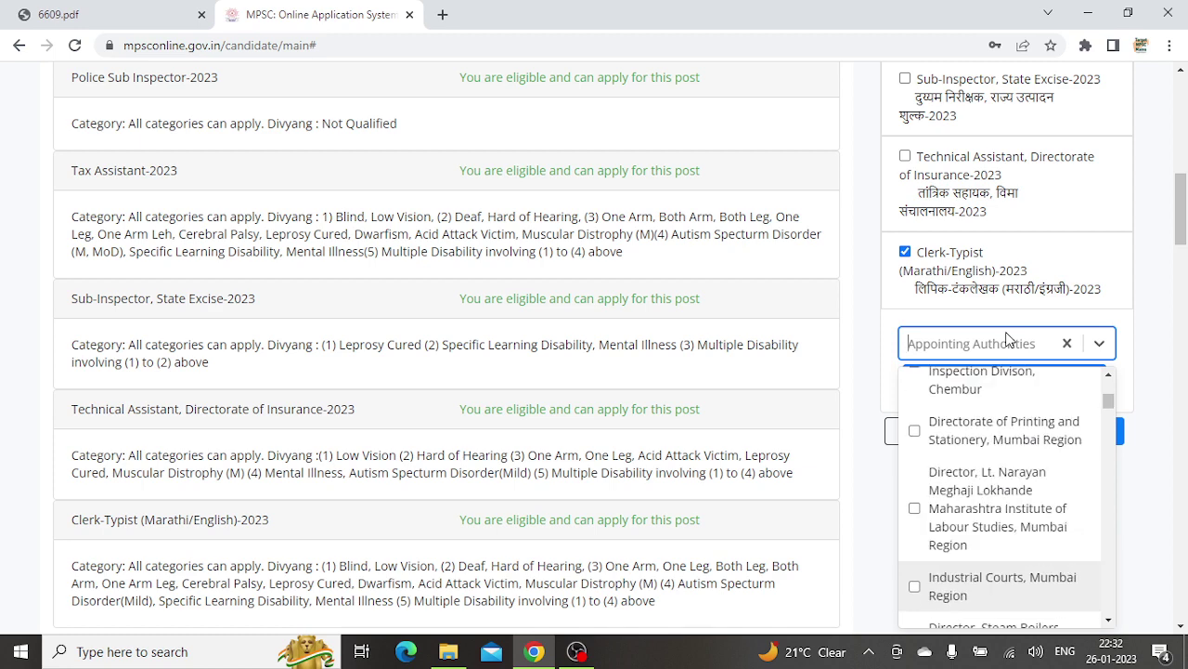
key("Down")
key("Down")
key("Down")
key("Down")
key("Down")
key("Down")
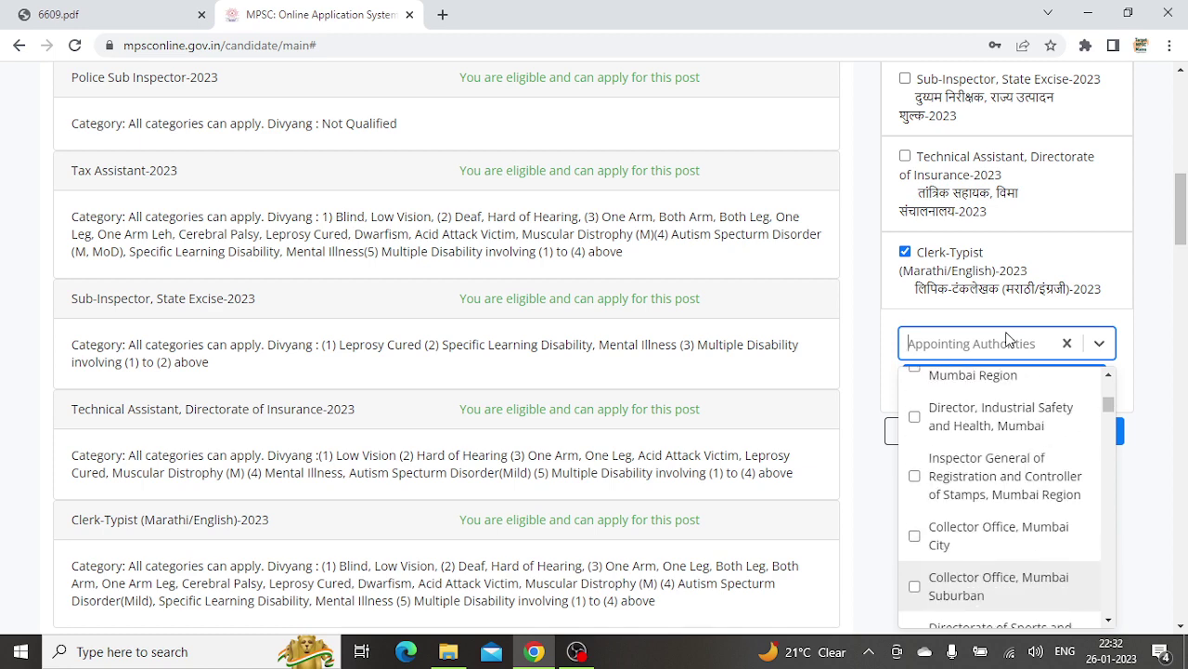
key("Down")
key("Down")
key("Down")
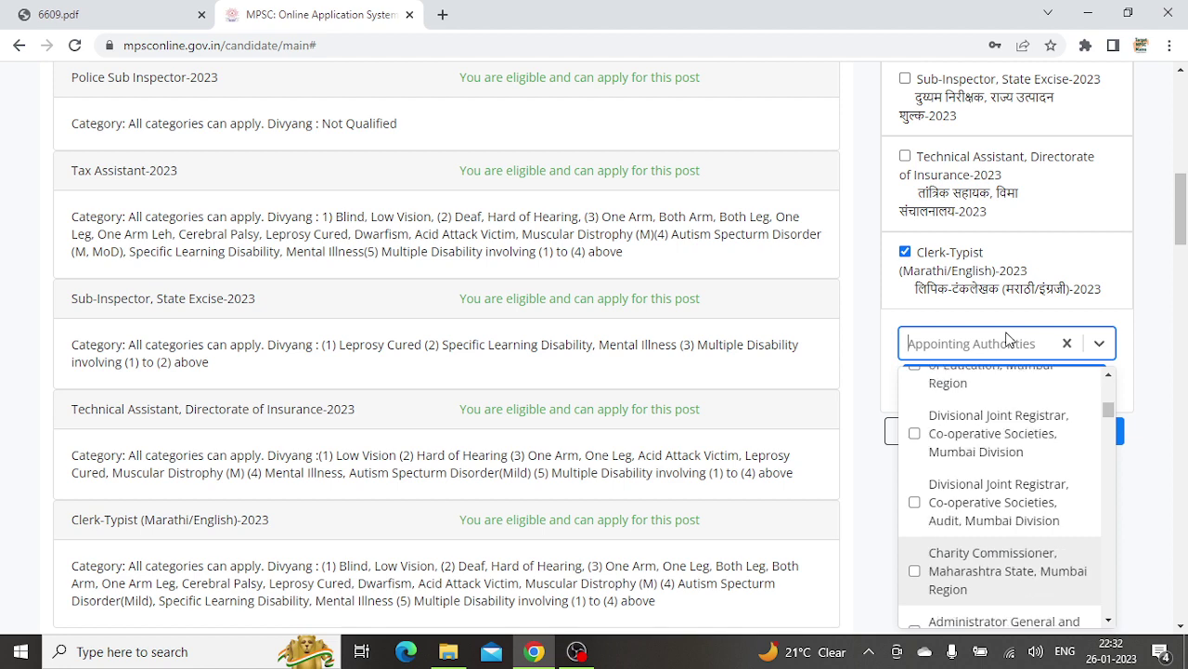
key("Down")
key("Down")
key("Down")
key("Down")
key("Down")
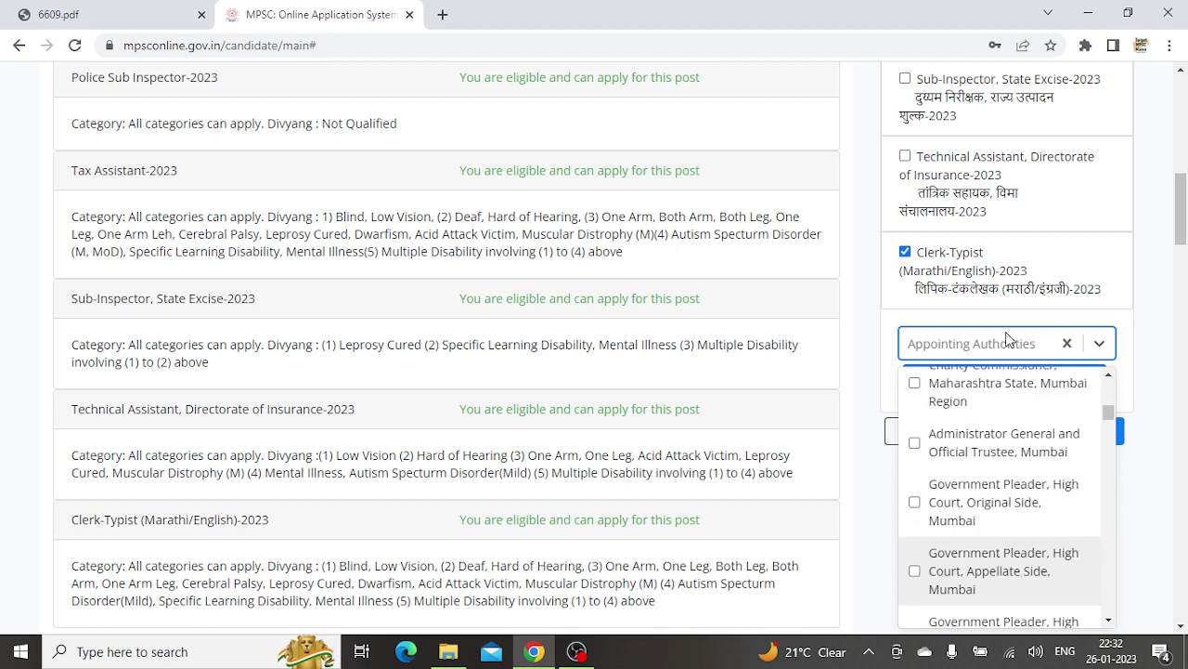
key("Down")
key("Down")
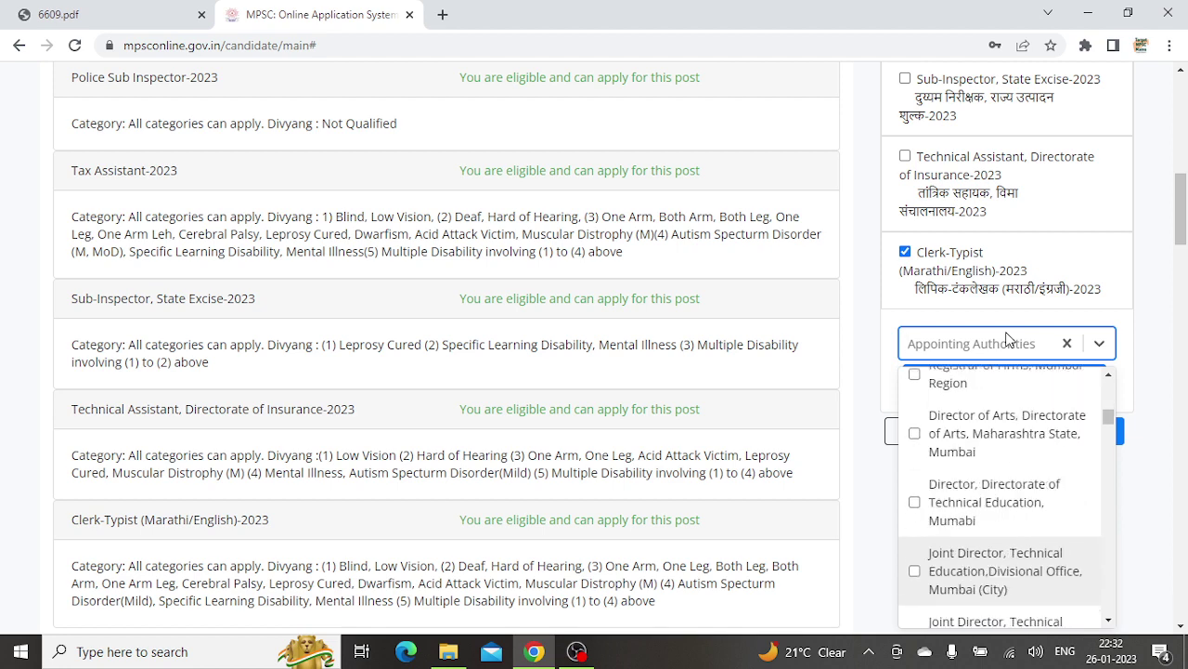
key("Down")
key("Down")
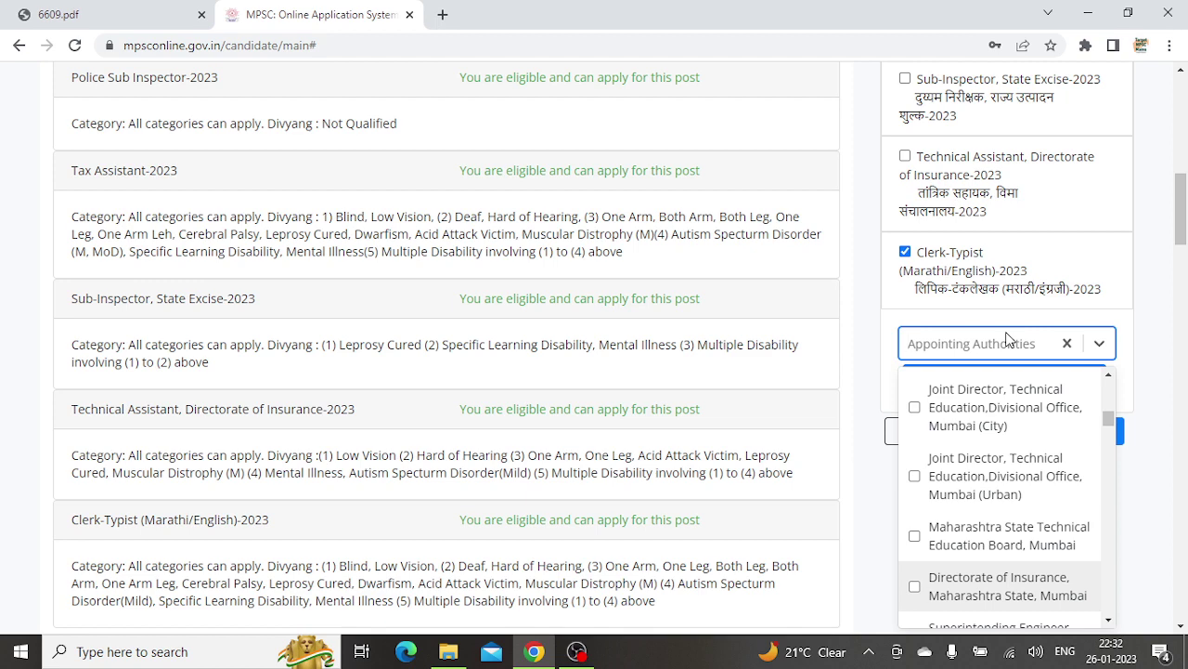
key("Down")
key("Down")
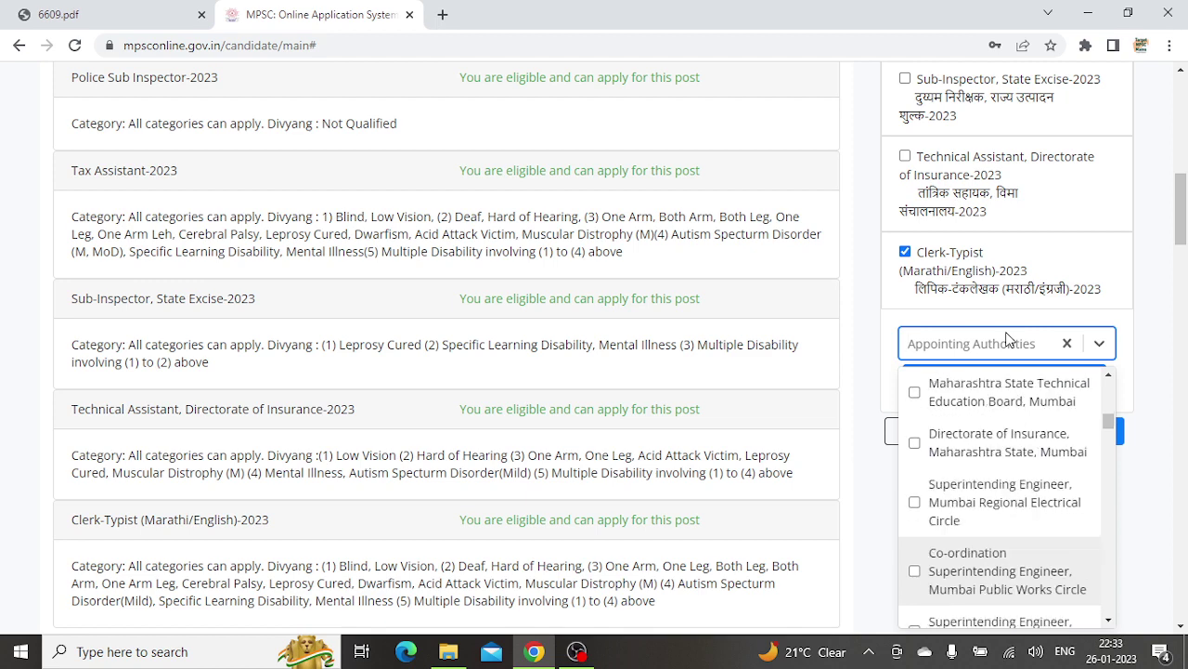
key("Down")
key("Down")
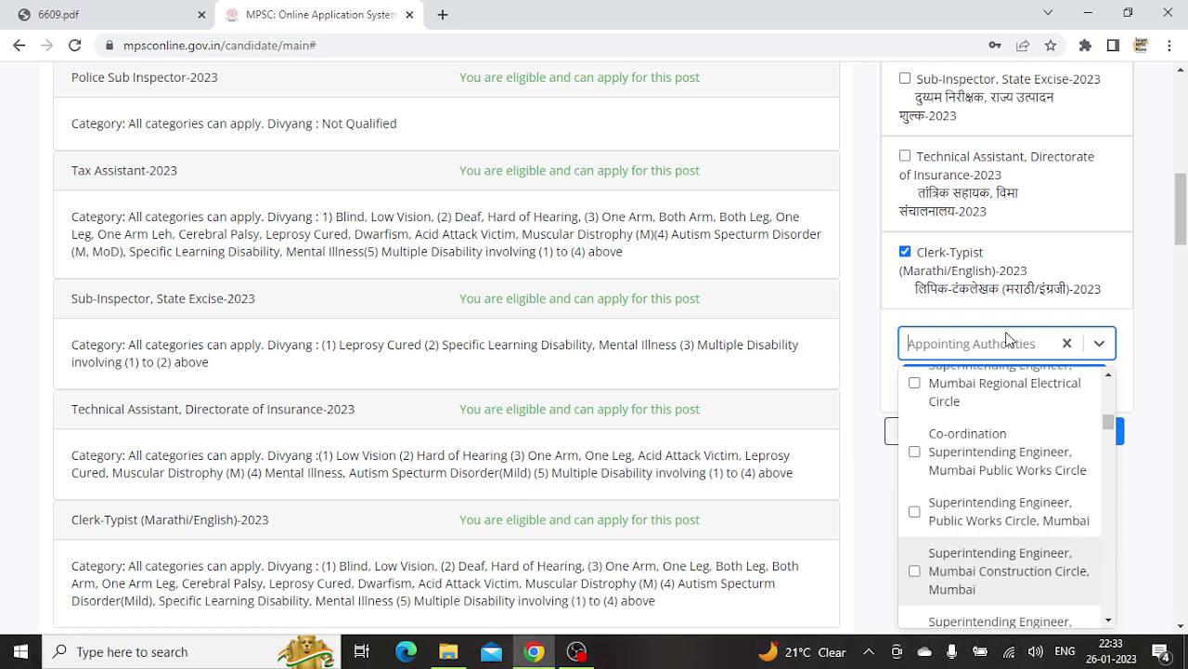
key("Down")
key("Down")
key("Down")
key("Down")
key("Down")
key("Down")
key("Down")
key("Down")
key("Down")
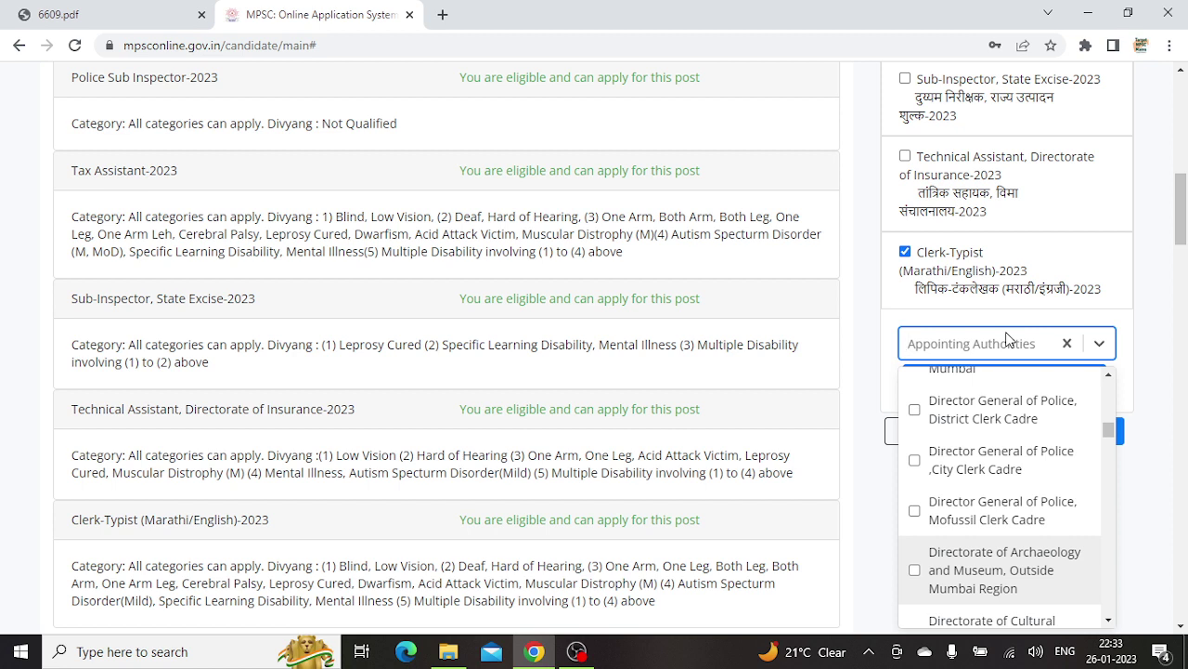
left_click(914, 462)
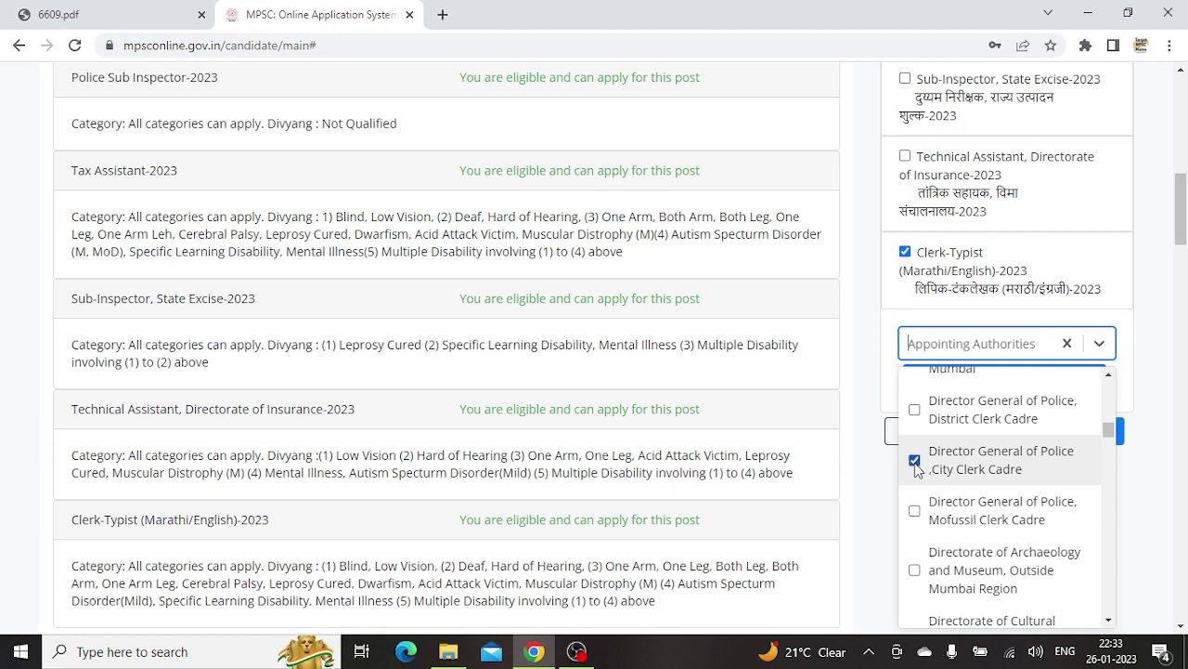
Step: Review the District, City and Mofussil Clerk Cadre vacancy tables of the Director General of Police in 6609.pdf
left_click(139, 14)
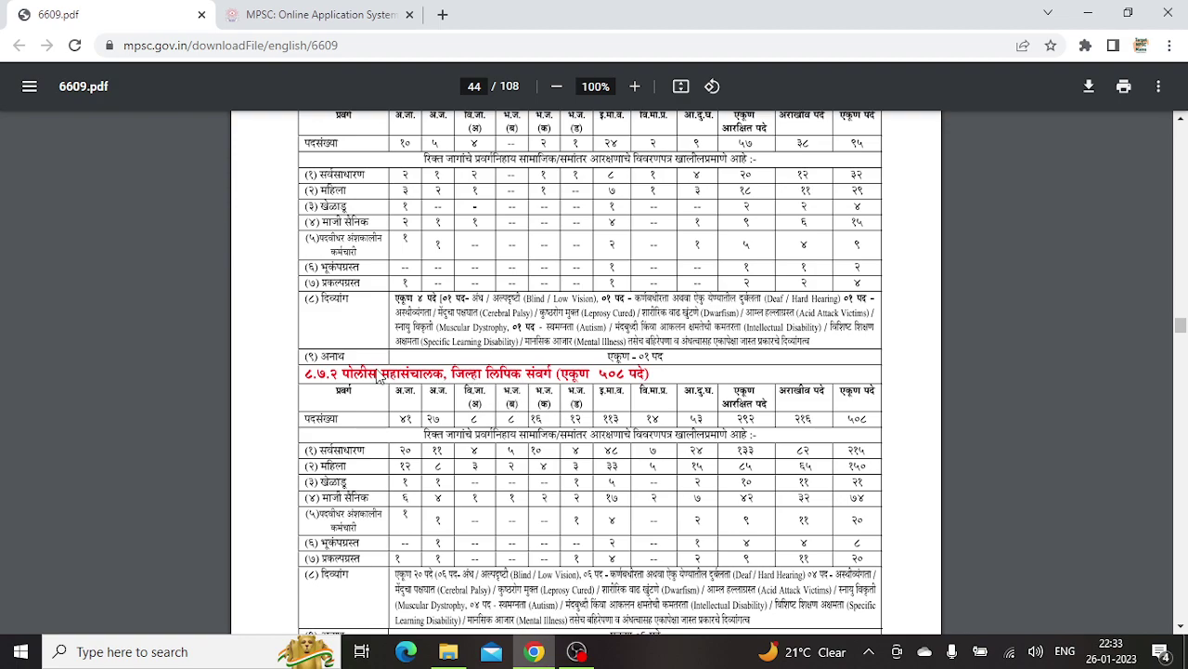
scroll(419, 386, "down", 3)
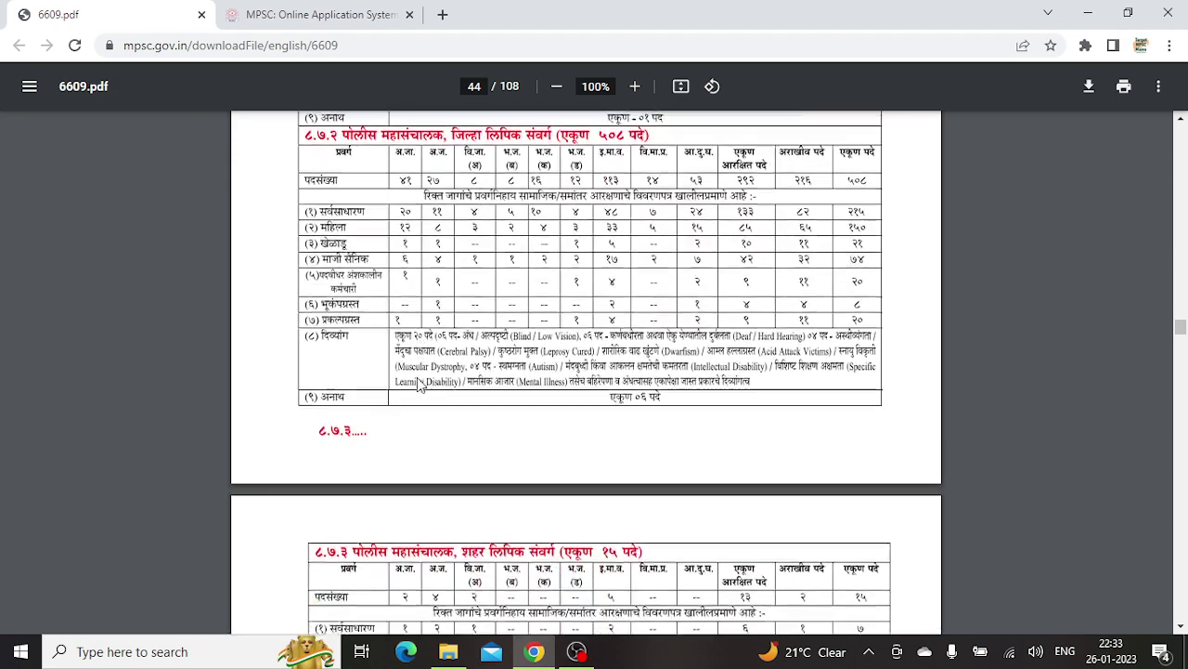
scroll(420, 384, "down", 2)
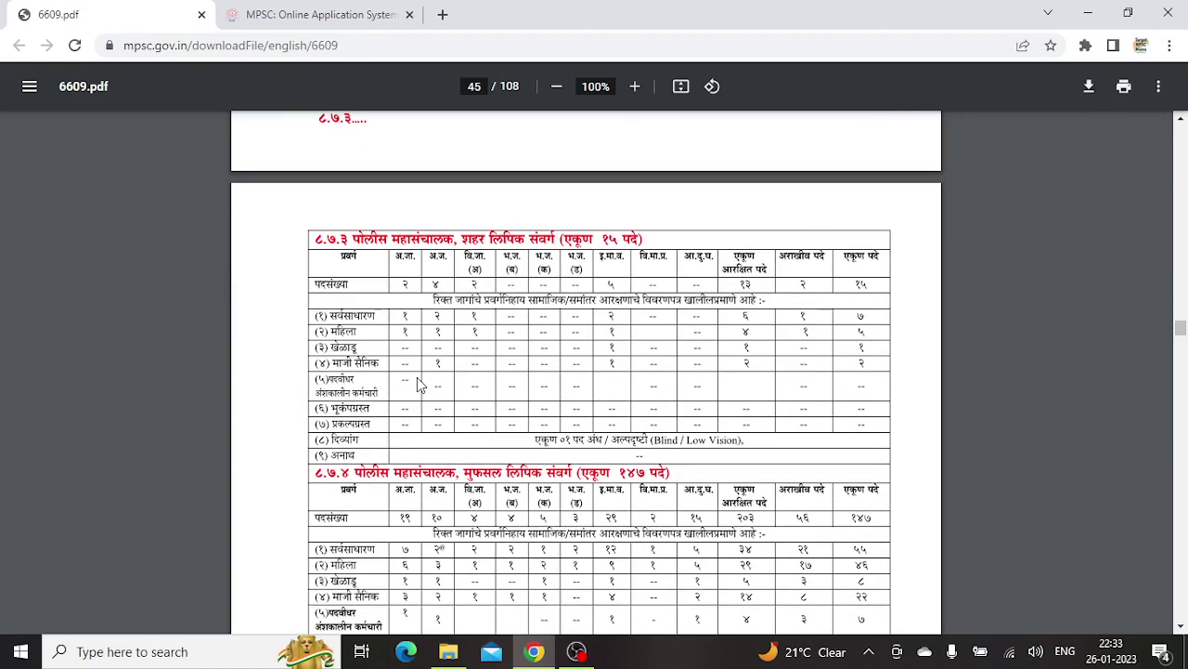
scroll(419, 386, "down", 1)
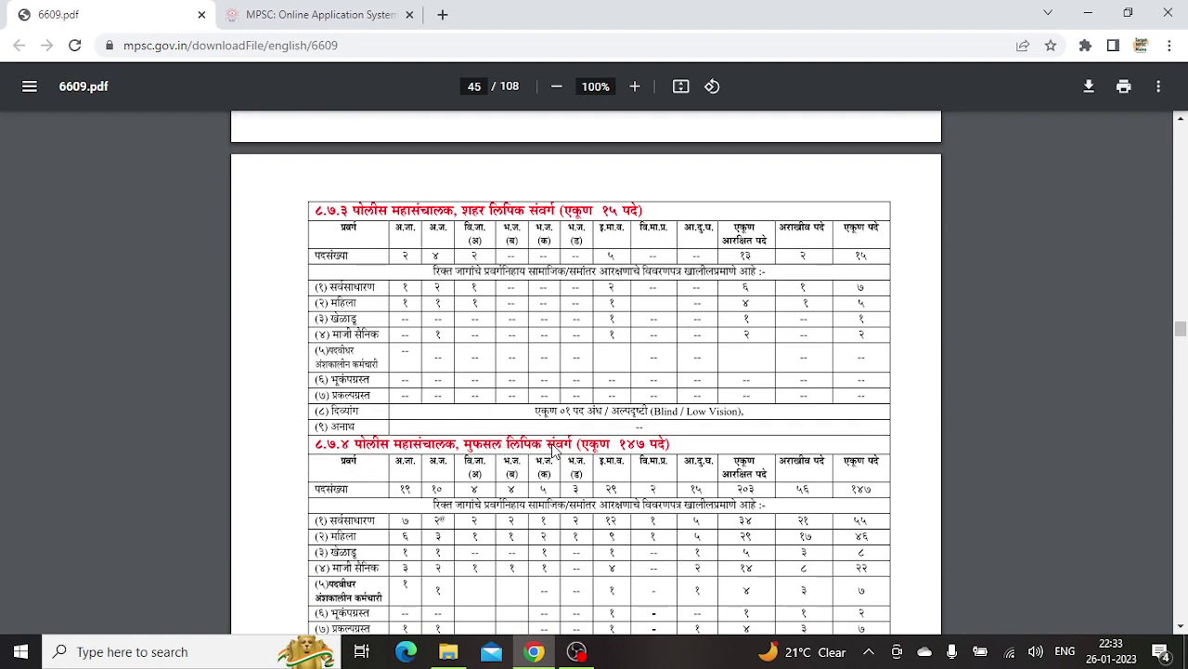
Step: In the application form, select Director General of Police, Mofussil Clerk Cadre as an appointing authority for Clerk-Typist 2023
left_click(297, 11)
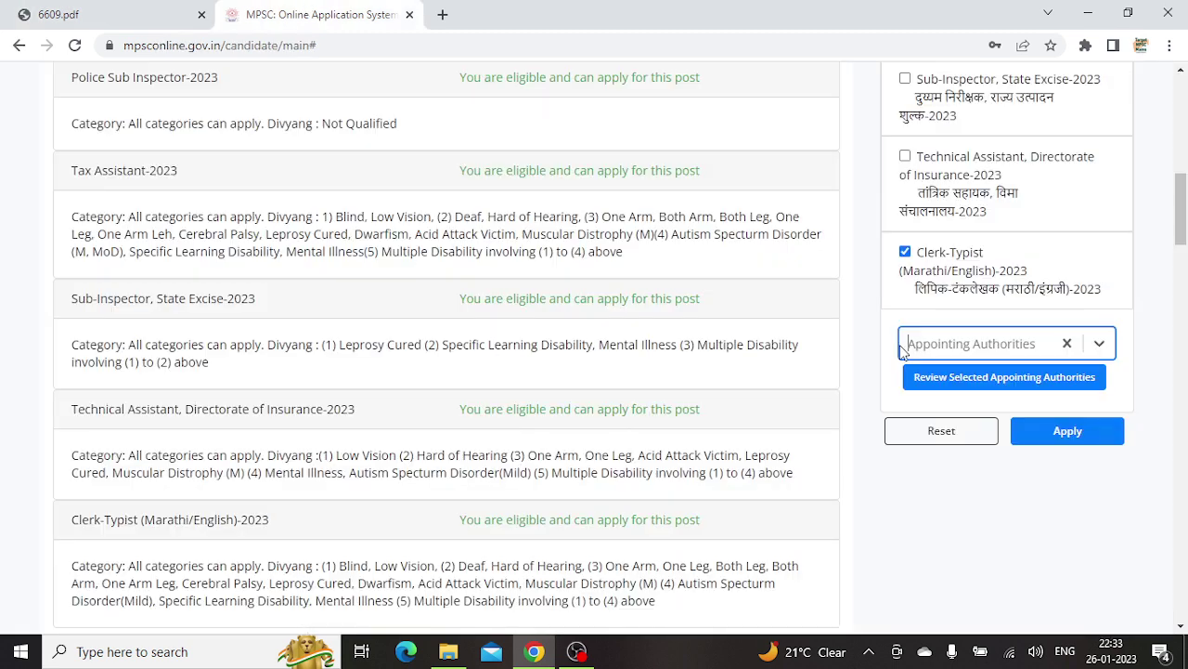
left_click(972, 345)
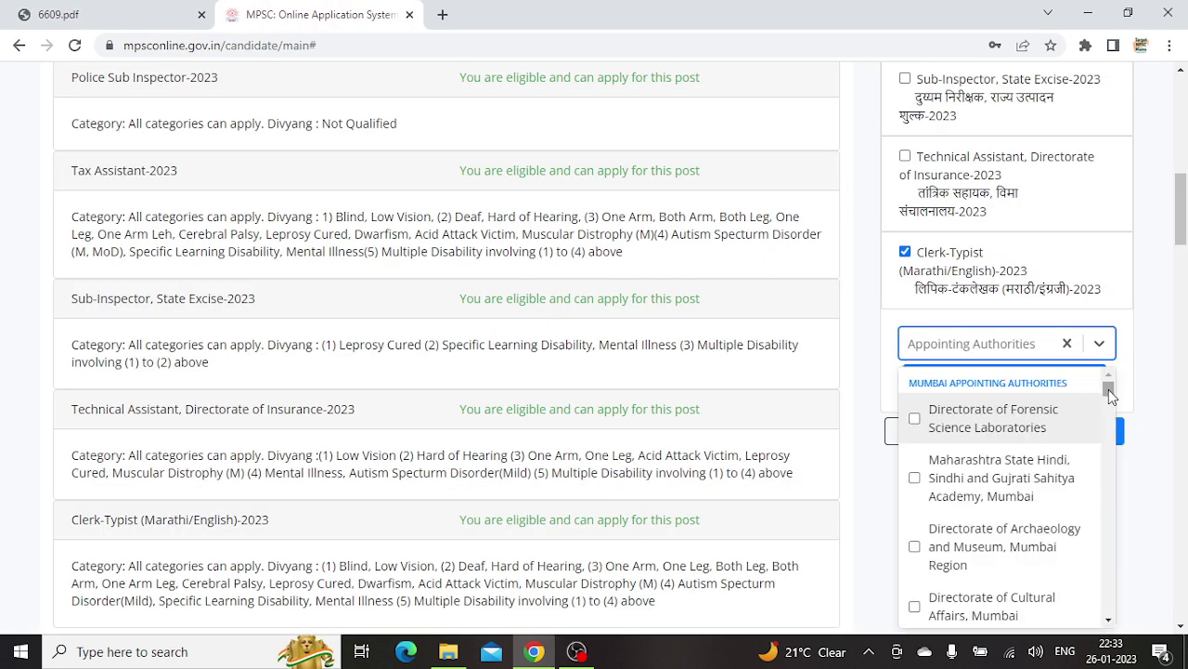
left_click_drag(1108, 390, 1107, 437)
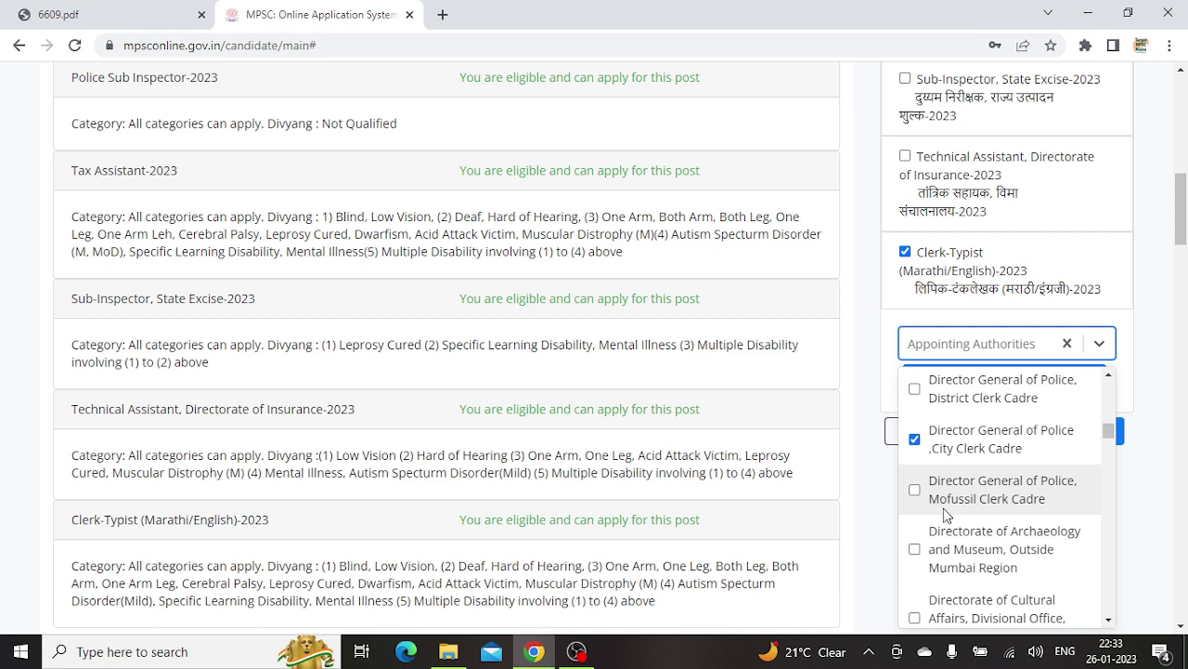
left_click(916, 490)
Step: Examine the vacancy tables in 6609.pdf from the Mofussil Clerk Cadre (8.7.4) through the Charity Commissioner, outside Greater Mumbai (8.9.2)
left_click(175, 7)
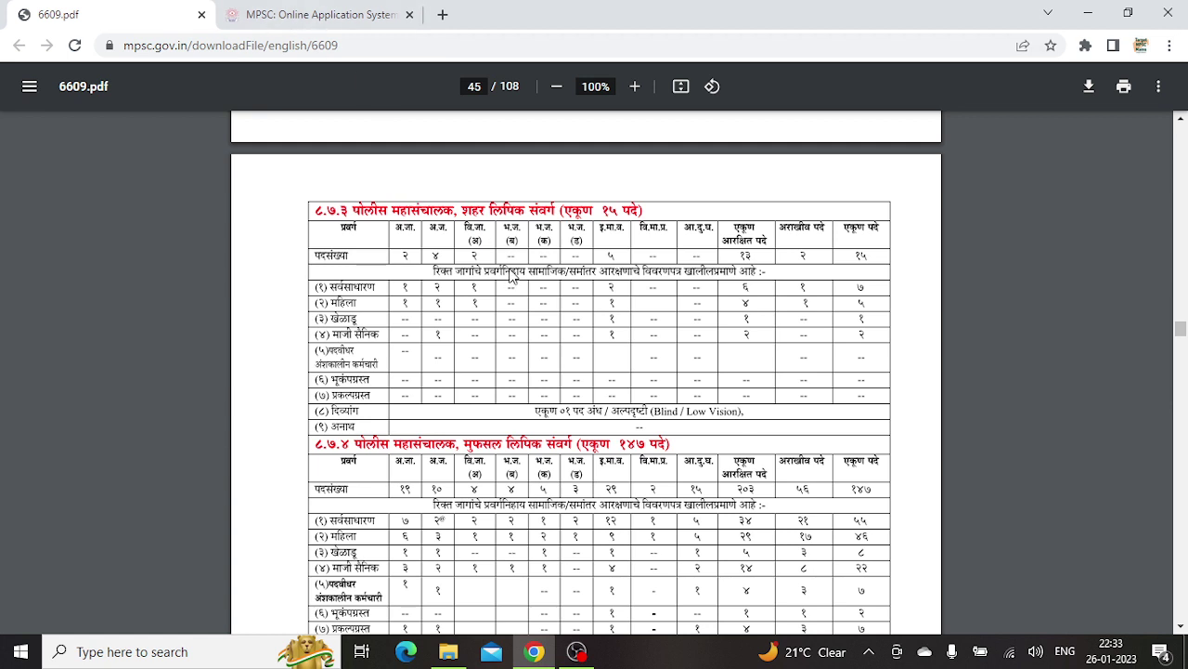
scroll(510, 276, "down", 5)
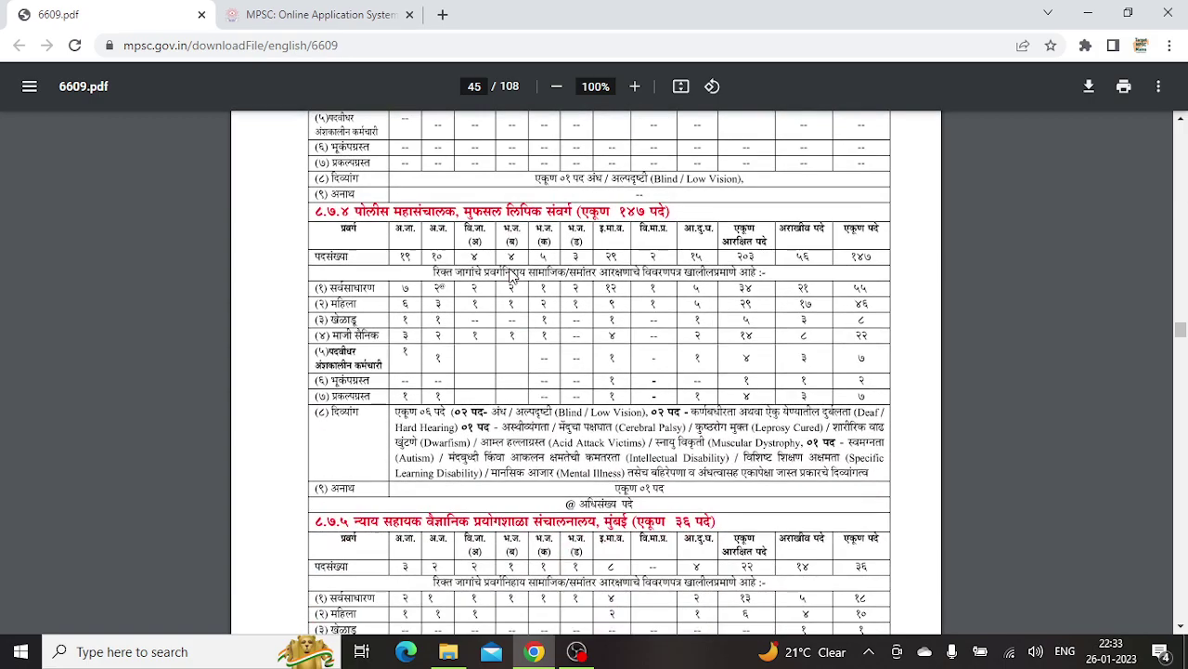
scroll(510, 276, "down", 18)
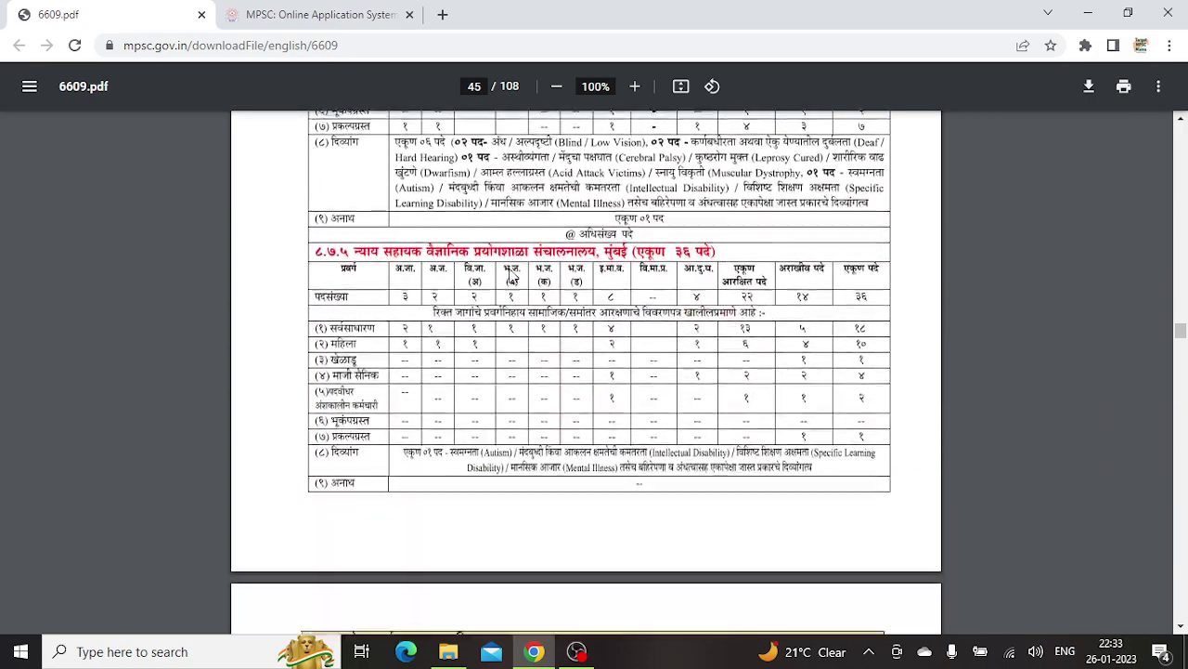
scroll(510, 276, "down", 11)
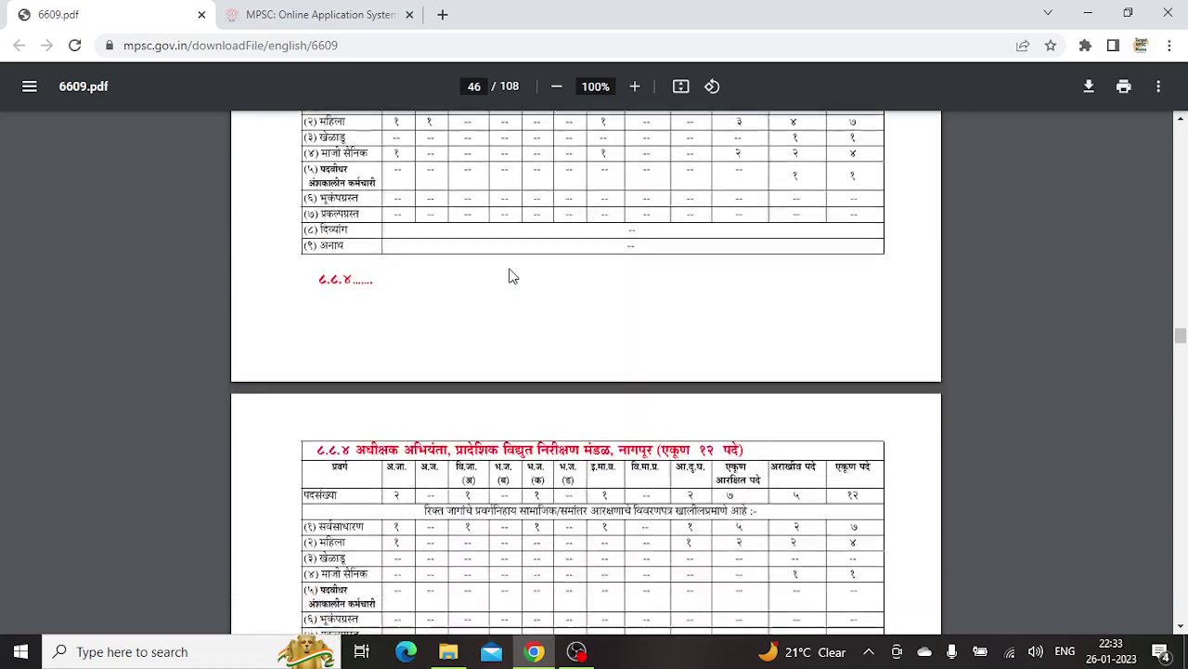
scroll(510, 276, "down", 10)
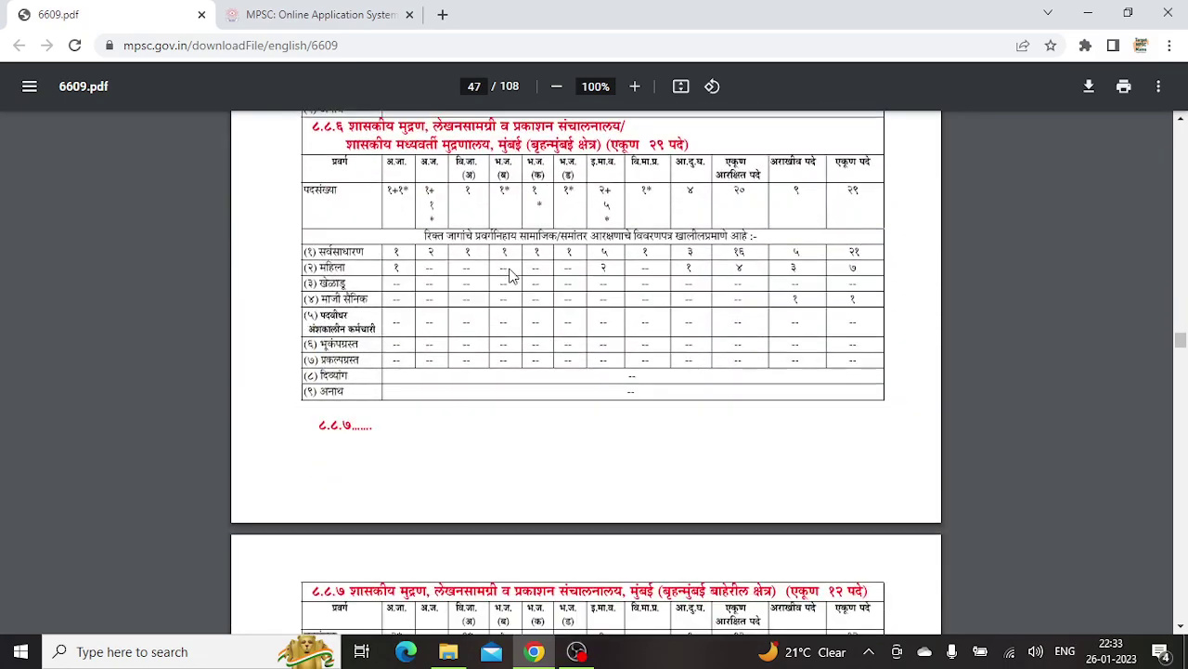
scroll(510, 276, "down", 10)
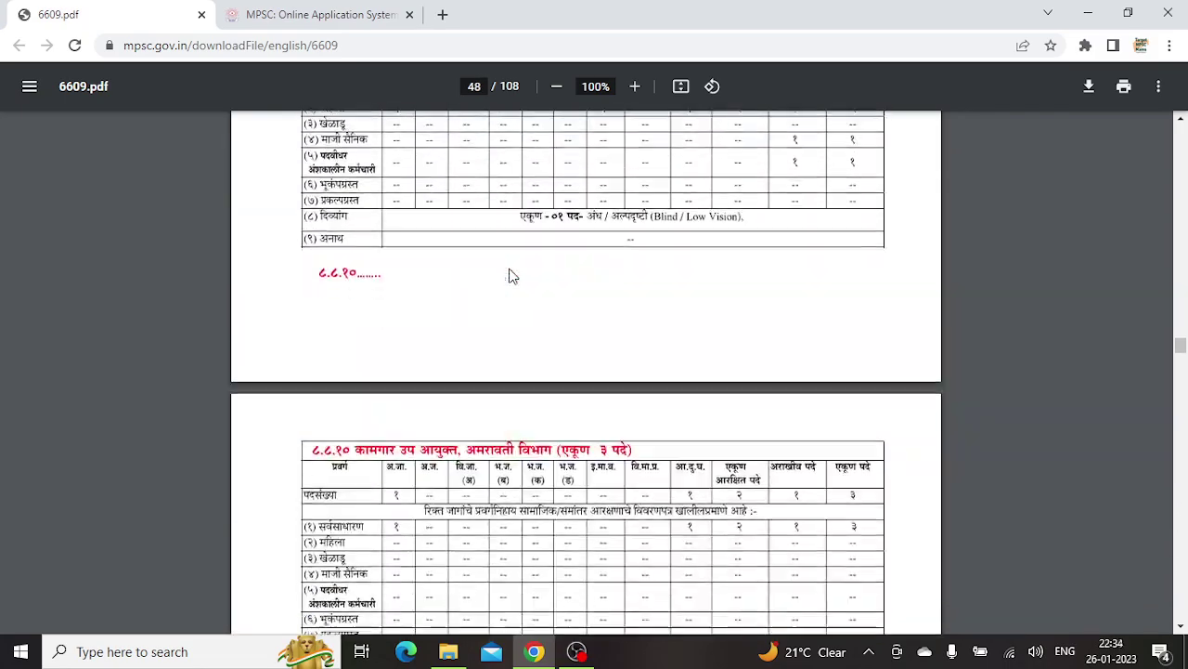
scroll(510, 276, "down", 10)
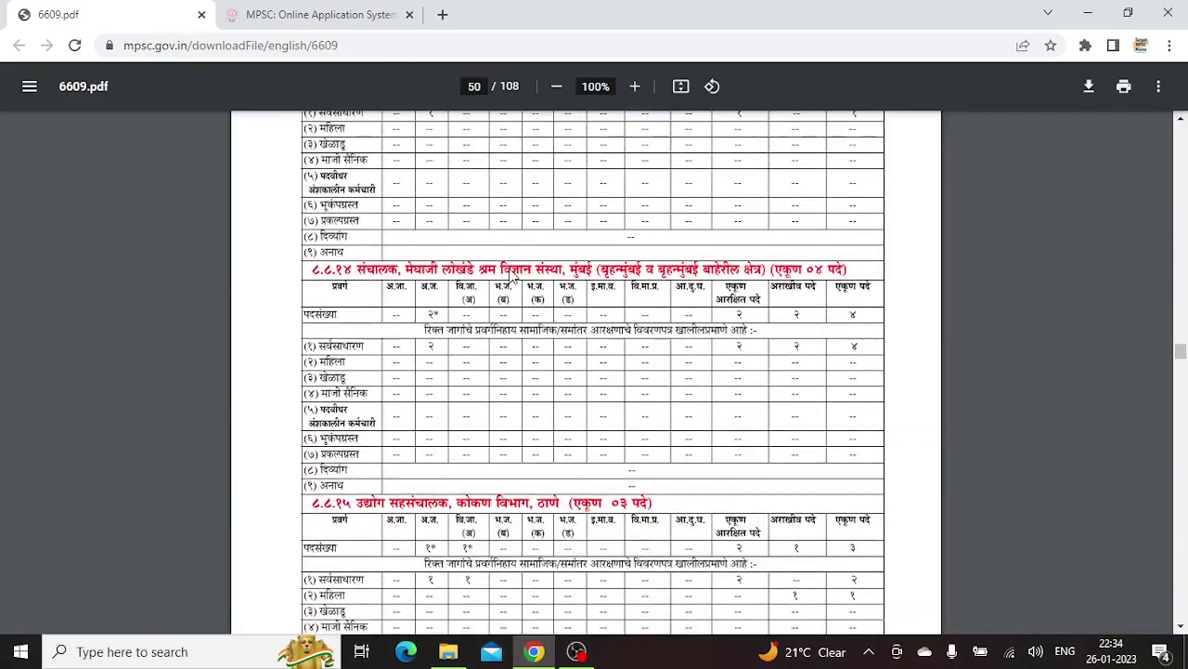
scroll(510, 276, "down", 10)
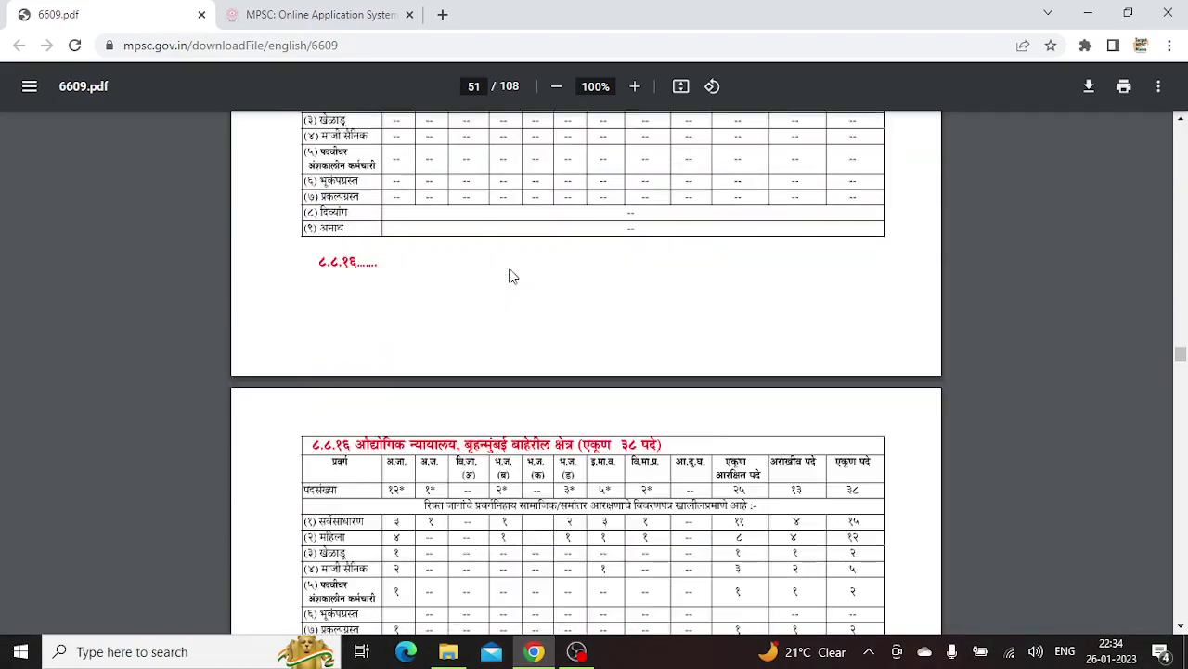
scroll(510, 276, "down", 6)
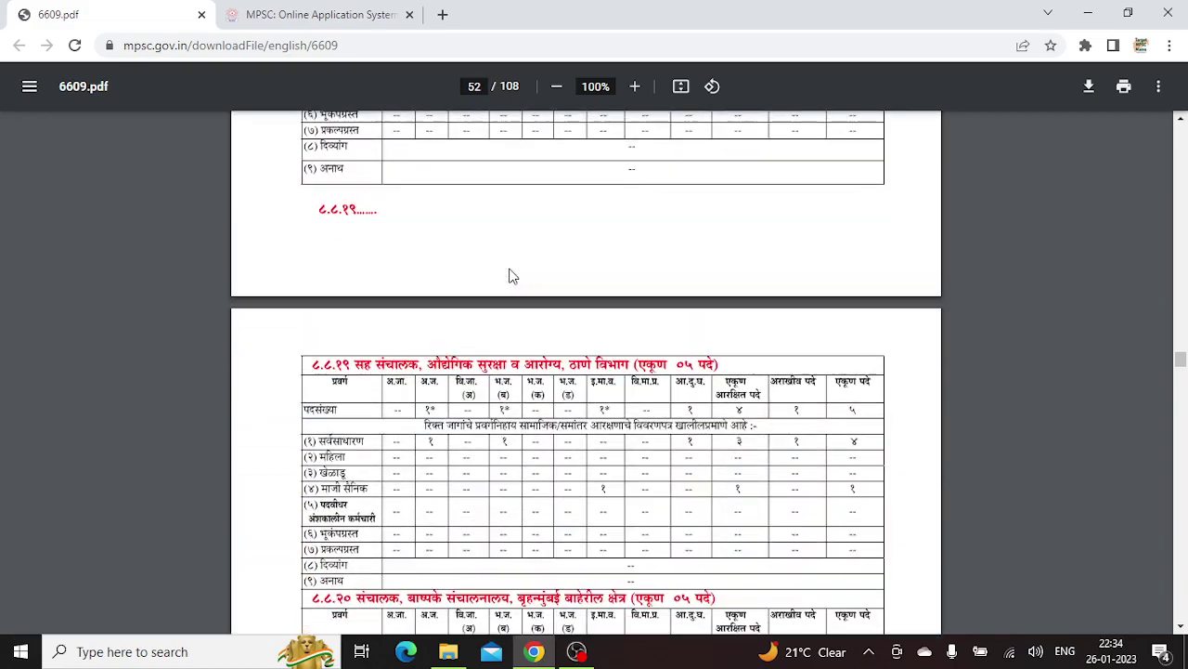
scroll(510, 276, "down", 8)
scroll(510, 276, "down", 3)
scroll(509, 275, "down", 2)
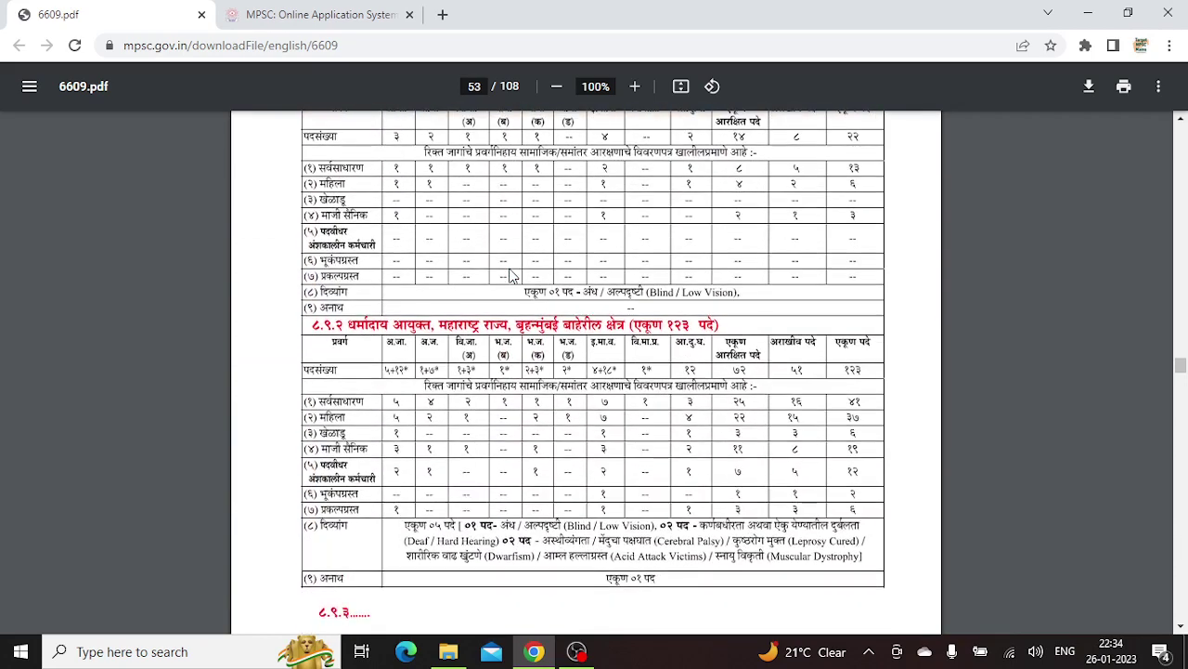
scroll(510, 276, "down", 1)
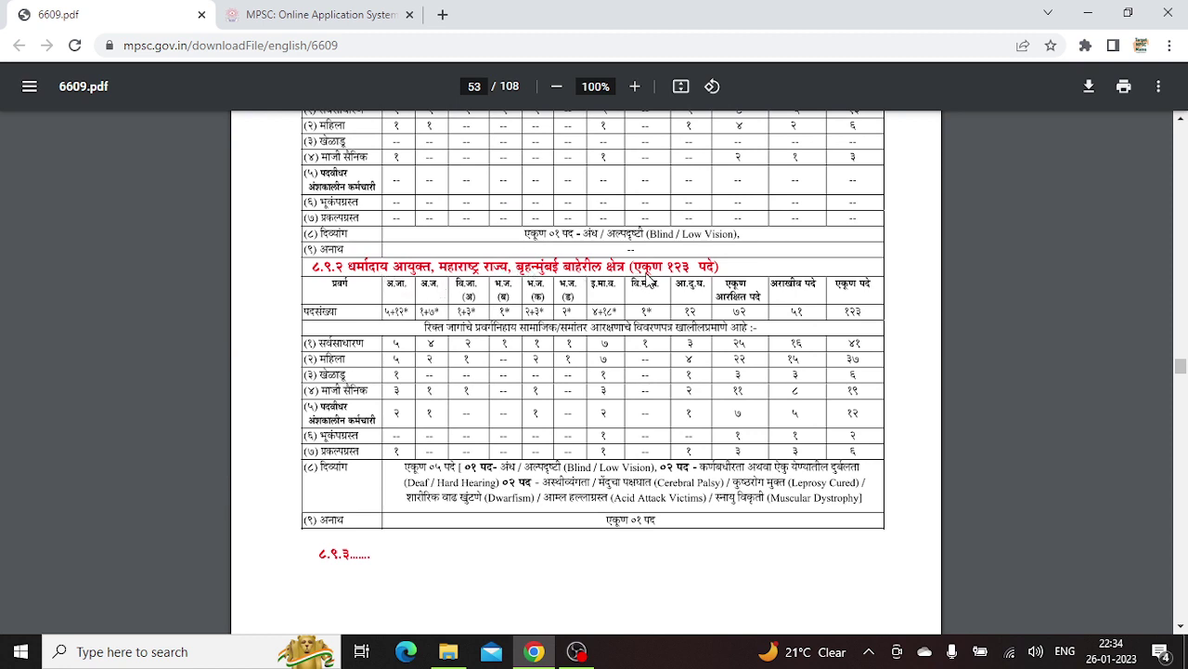
Step: Look through the Mumbai appointing authorities in the application form as far as the Directorate of Printing and Stationery
left_click(276, 13)
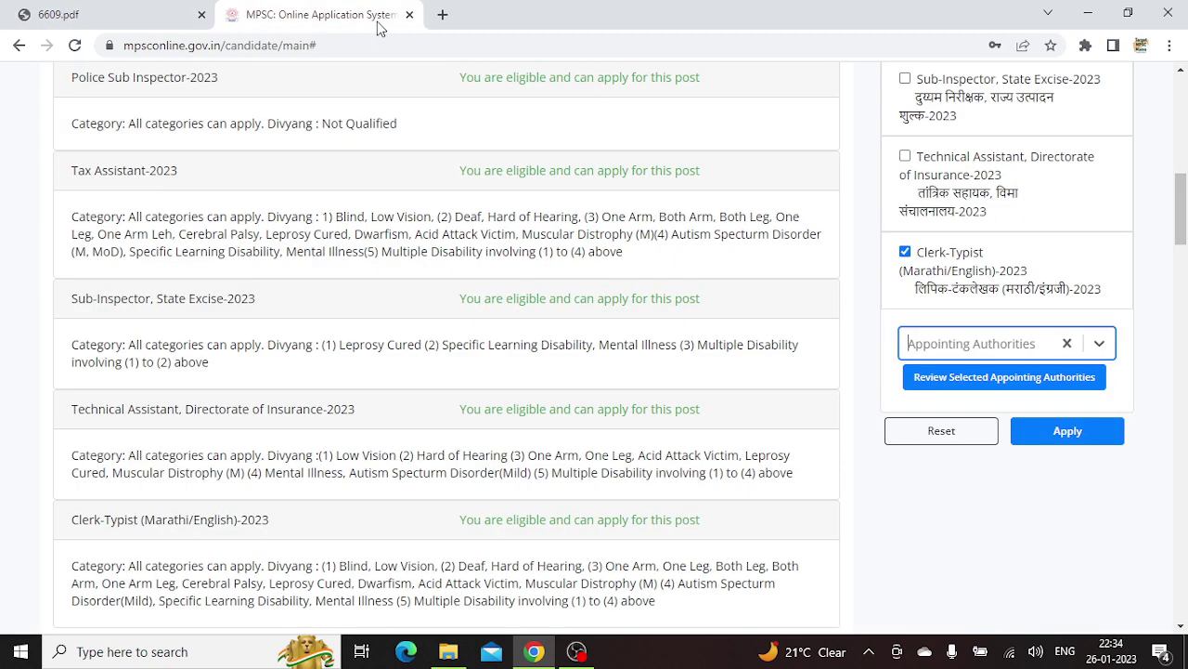
left_click(956, 344)
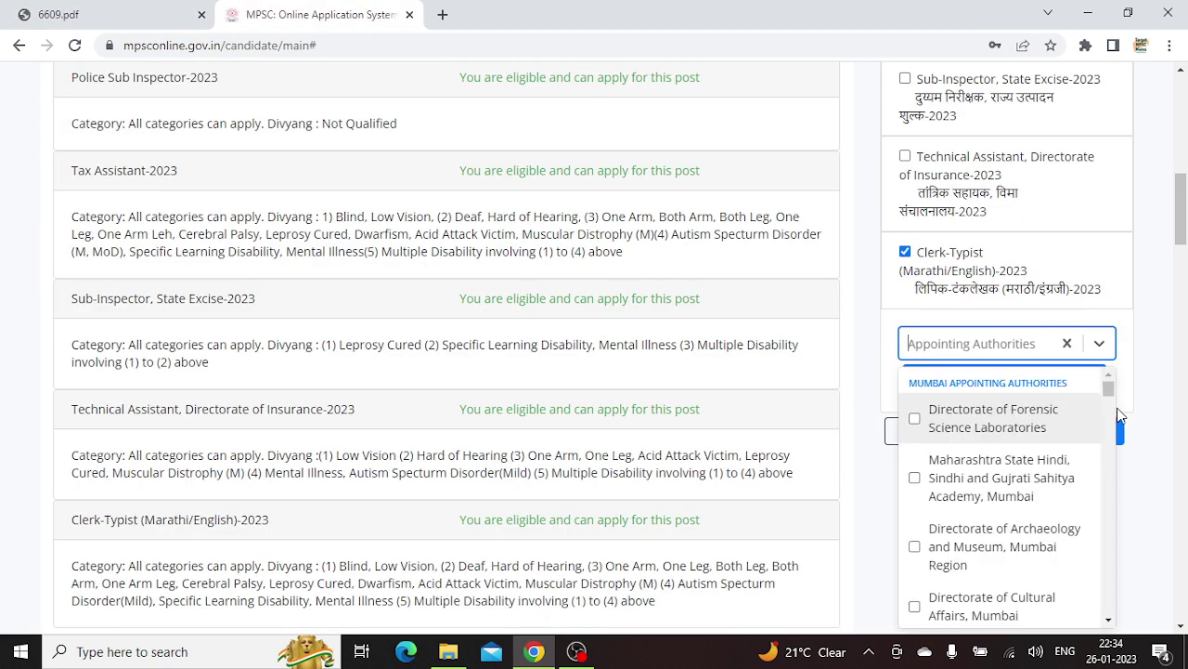
left_click_drag(1111, 390, 1113, 401)
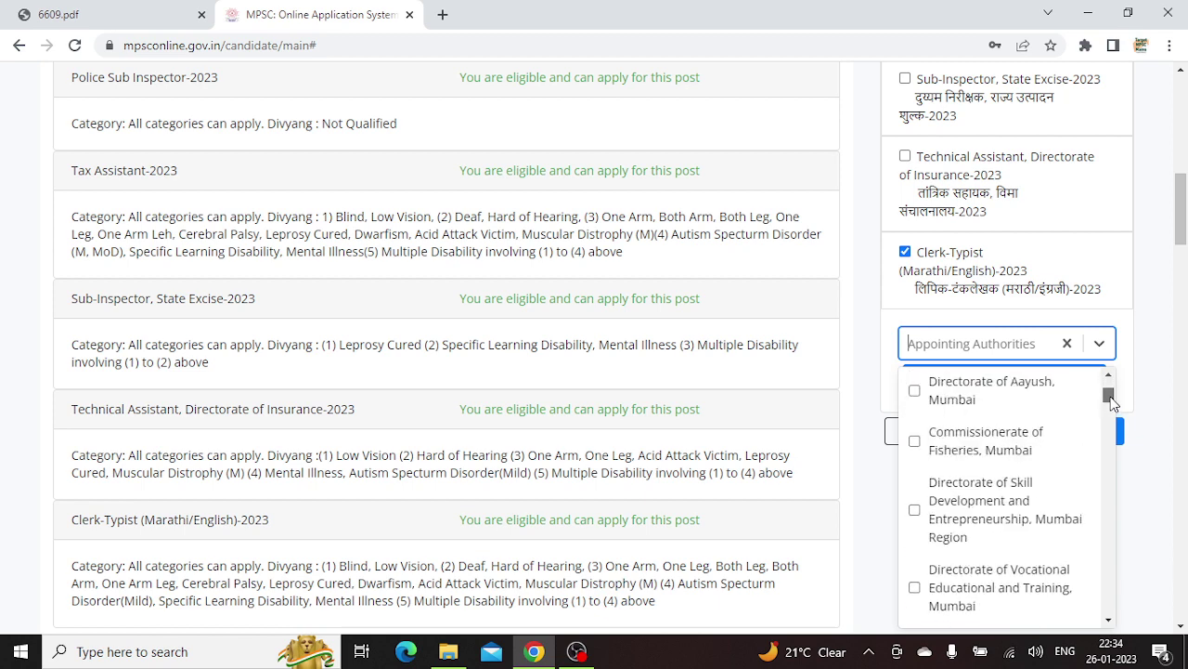
left_click_drag(1113, 401, 1112, 405)
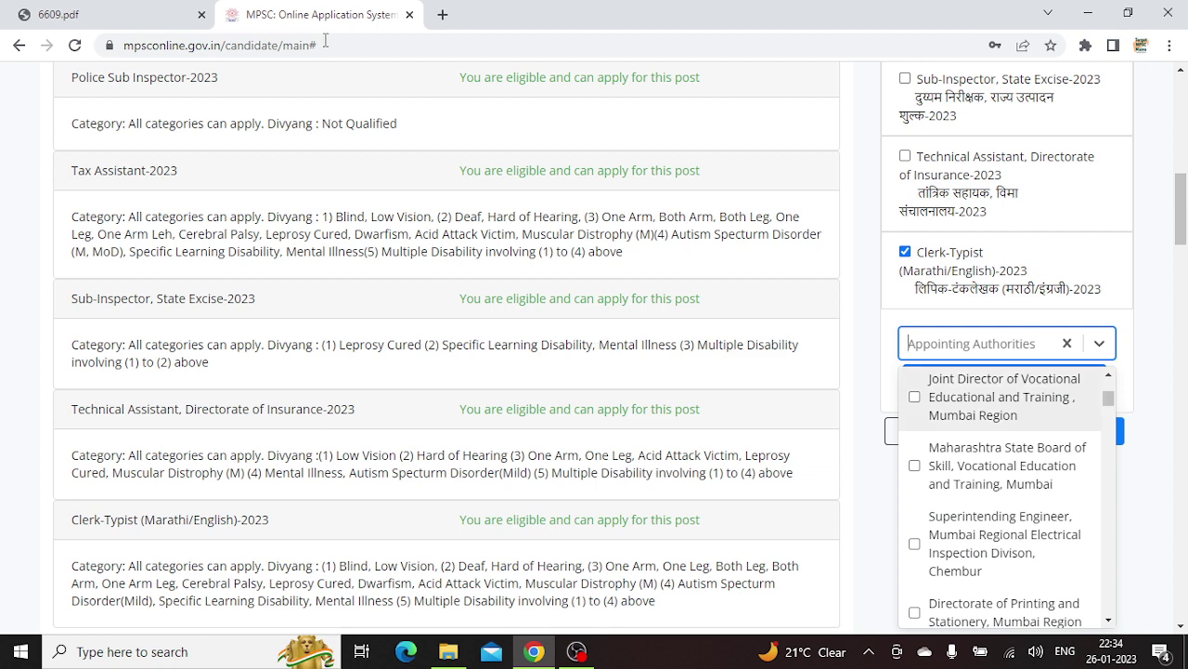
Step: Review the 6609.pdf vacancy tables after 8.9.2 through the Directorate of Medical Education and Research, outside Greater Mumbai (8.10.1)
left_click(161, 12)
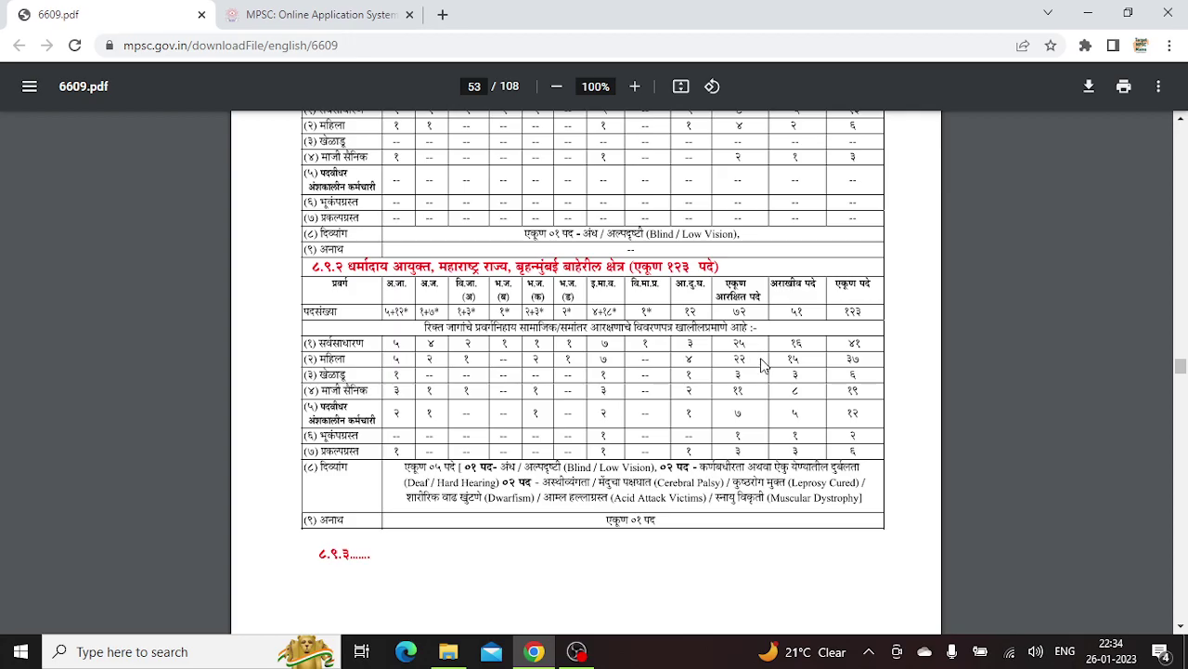
scroll(761, 364, "down", 3)
scroll(762, 364, "down", 12)
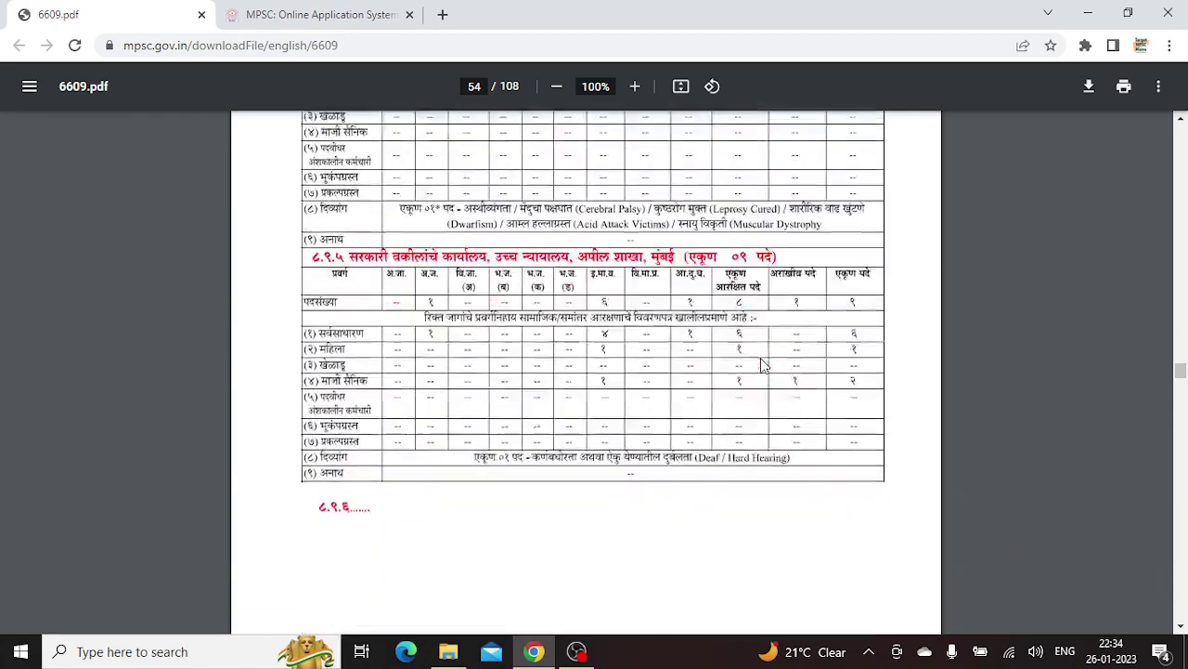
scroll(761, 364, "down", 12)
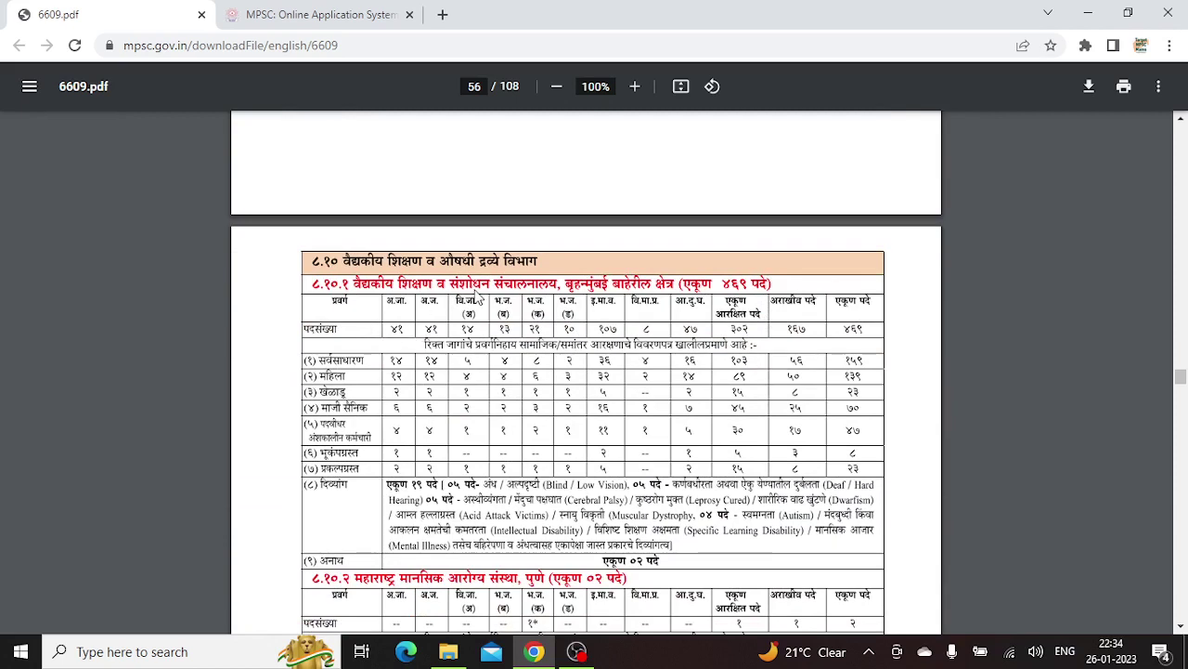
Step: In the application form, select Directorate of Medical Education and Research, Outside Mumbai as an appointing authority
left_click(297, 13)
left_click(91, 13)
left_click(327, 14)
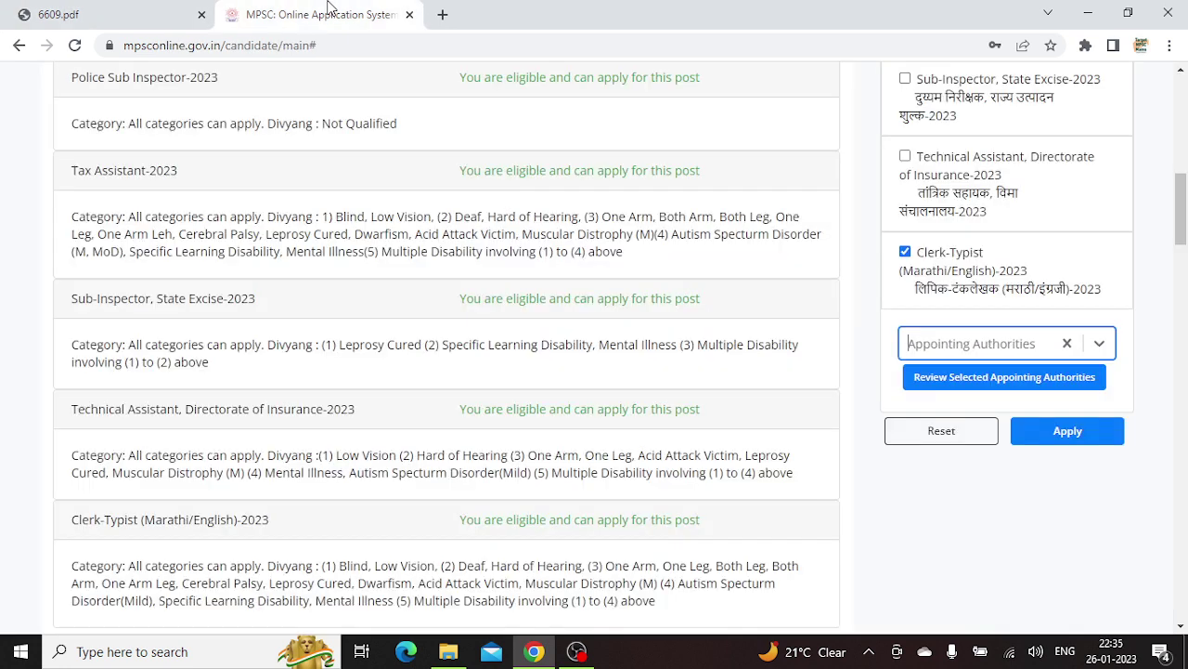
left_click(944, 351)
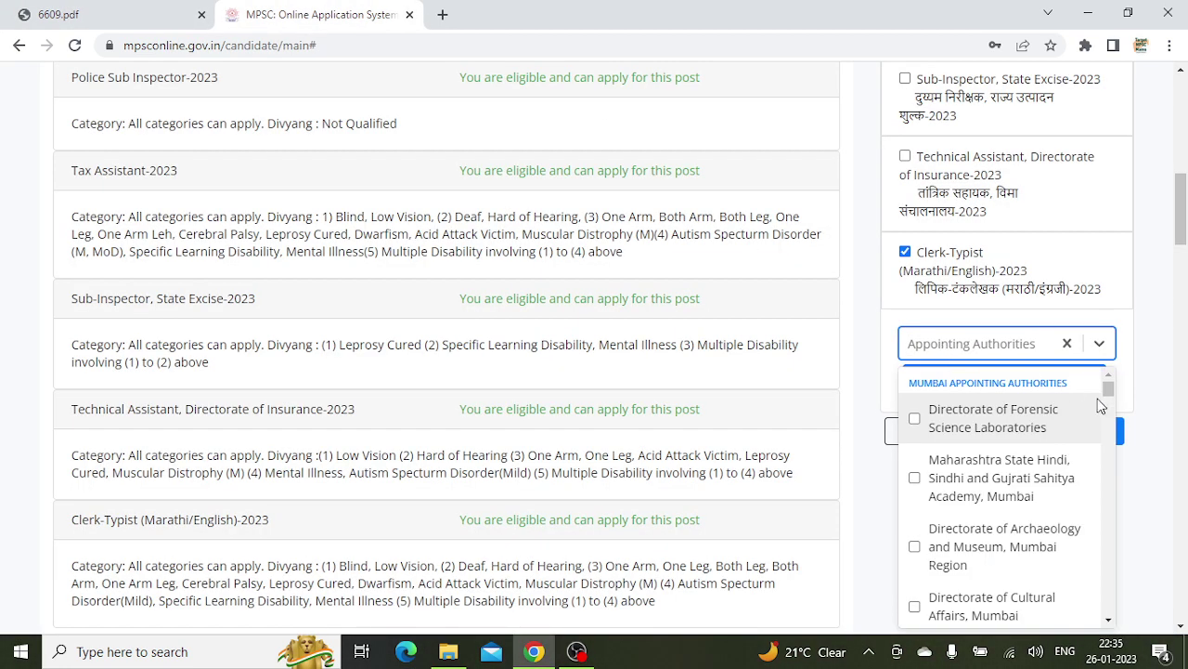
left_click_drag(1110, 389, 1111, 420)
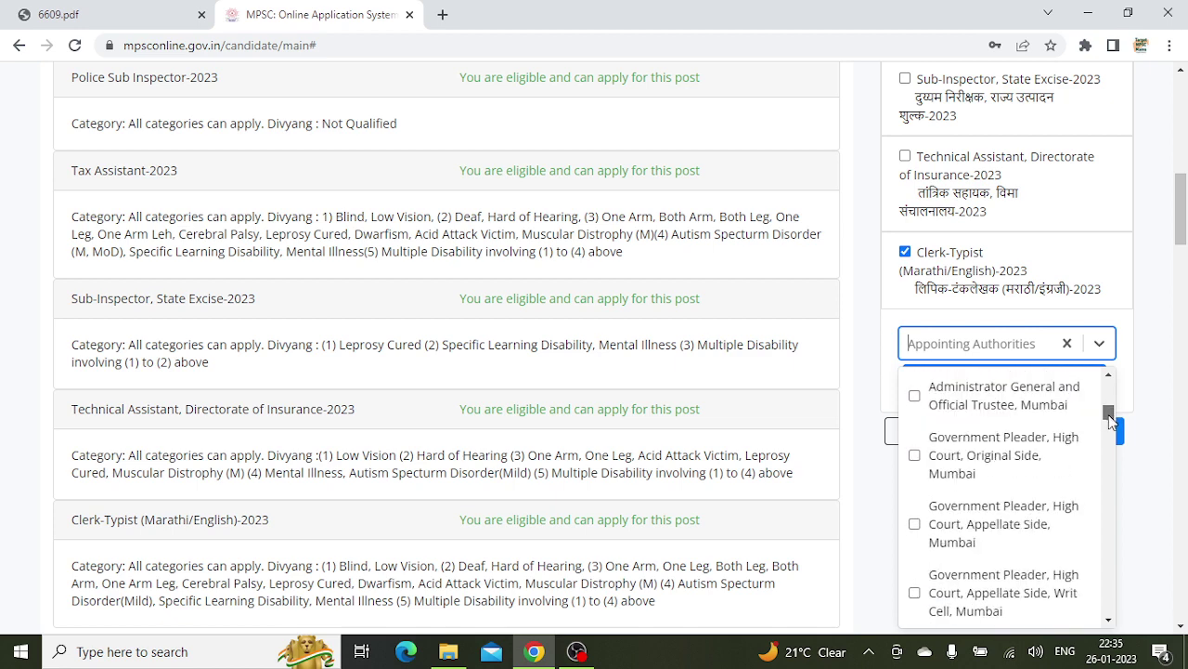
scroll(1111, 419, "up", 2)
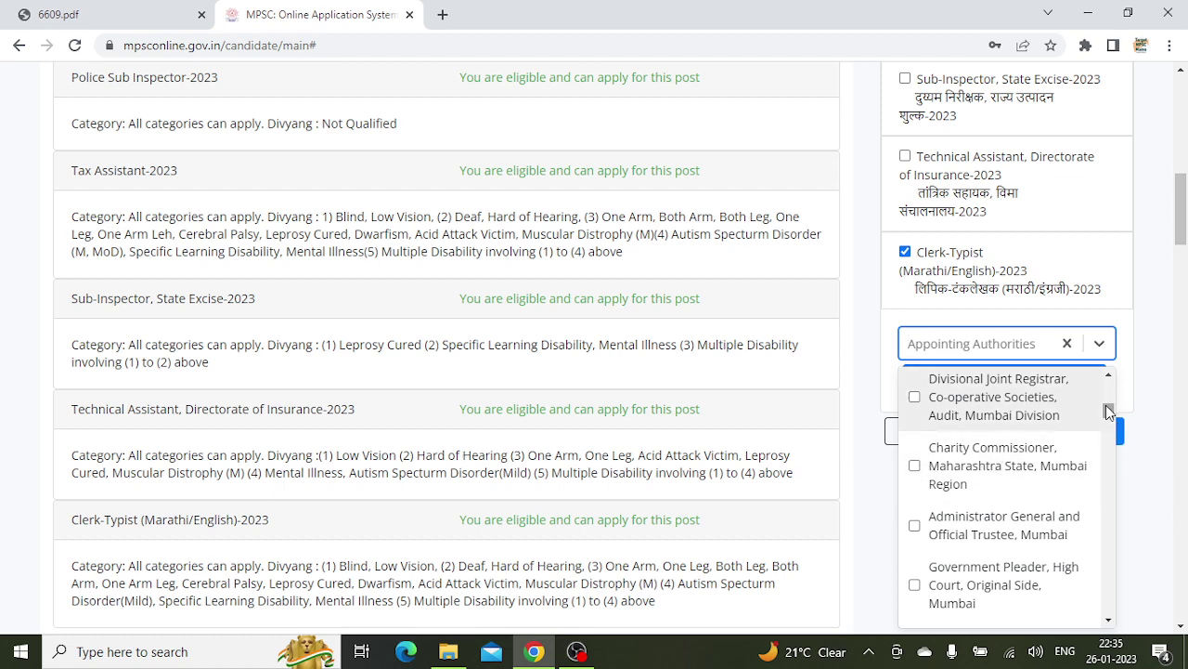
left_click_drag(1106, 406, 1108, 440)
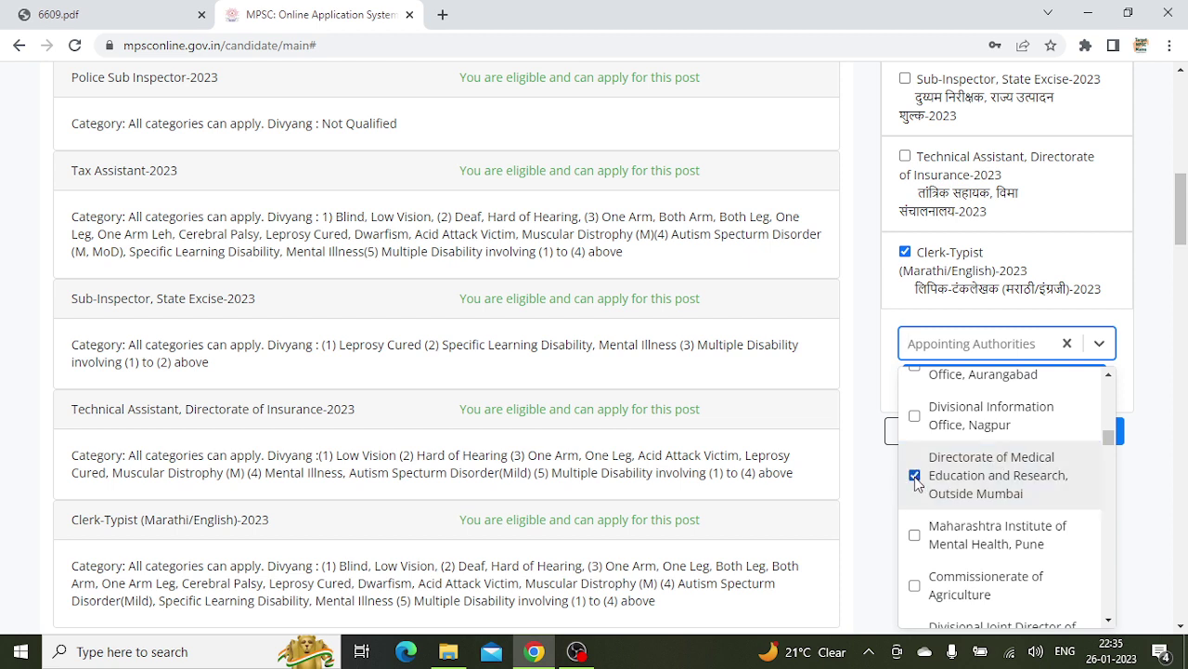
left_click_drag(1110, 442, 1105, 473)
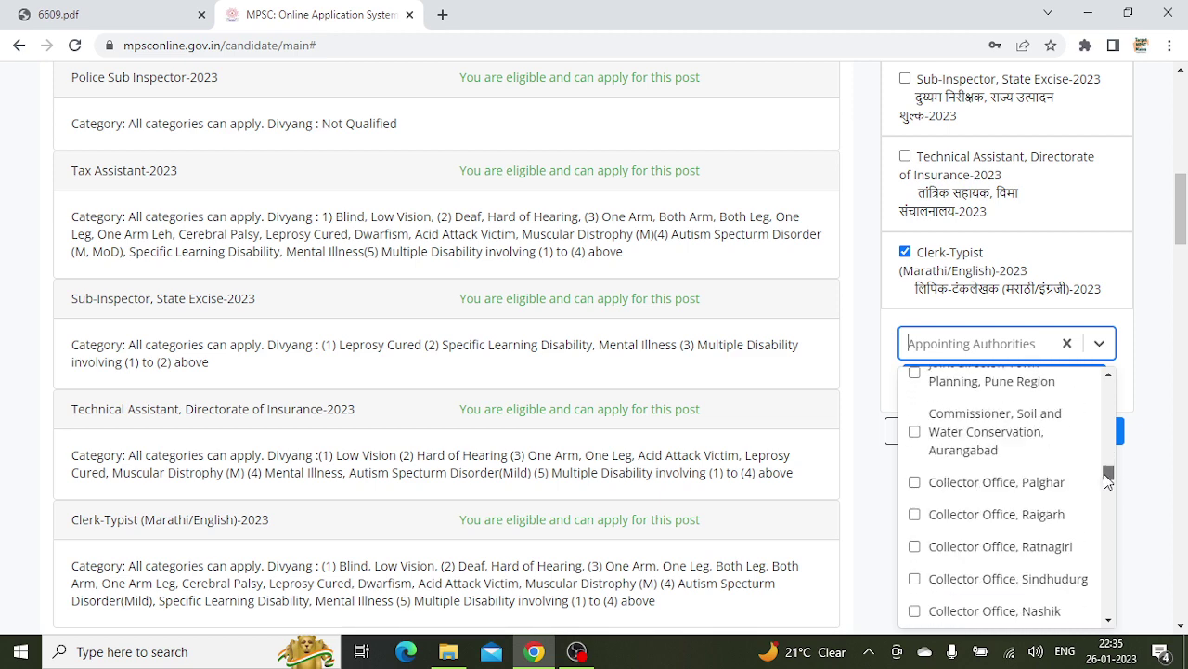
Step: Review the 6609.pdf vacancy tables from Medical Education and Research (8.10.1) through the Deputy Director, Health Services, Nagpur Division (8.12.3)
left_click(80, 11)
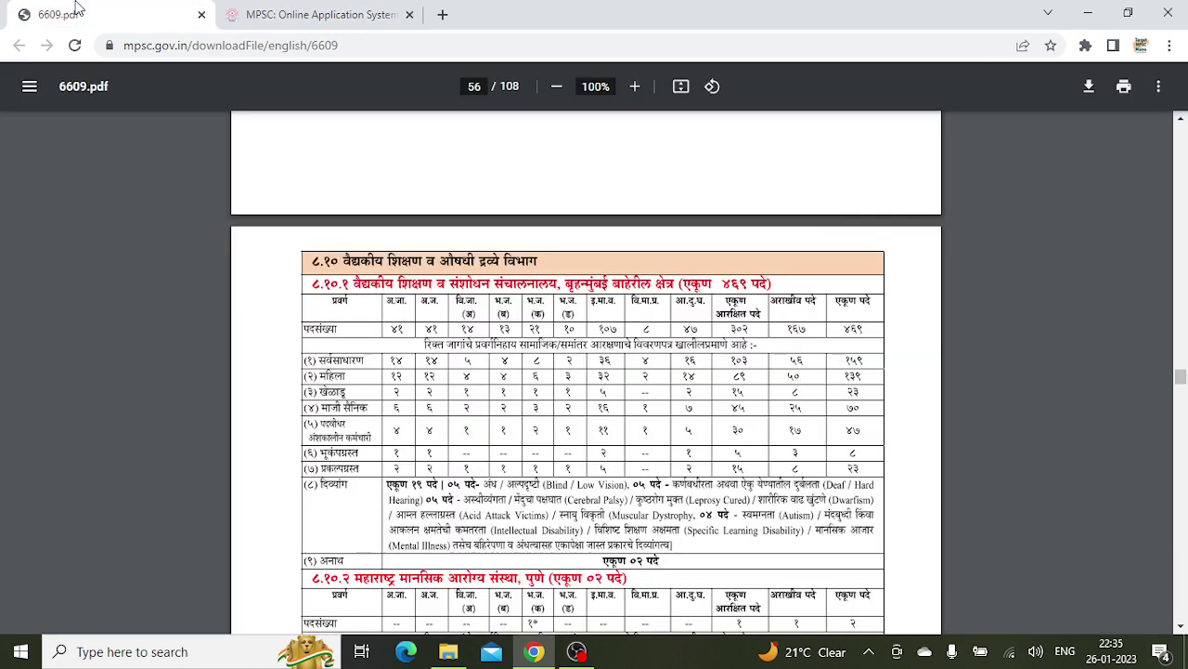
scroll(518, 388, "down", 1)
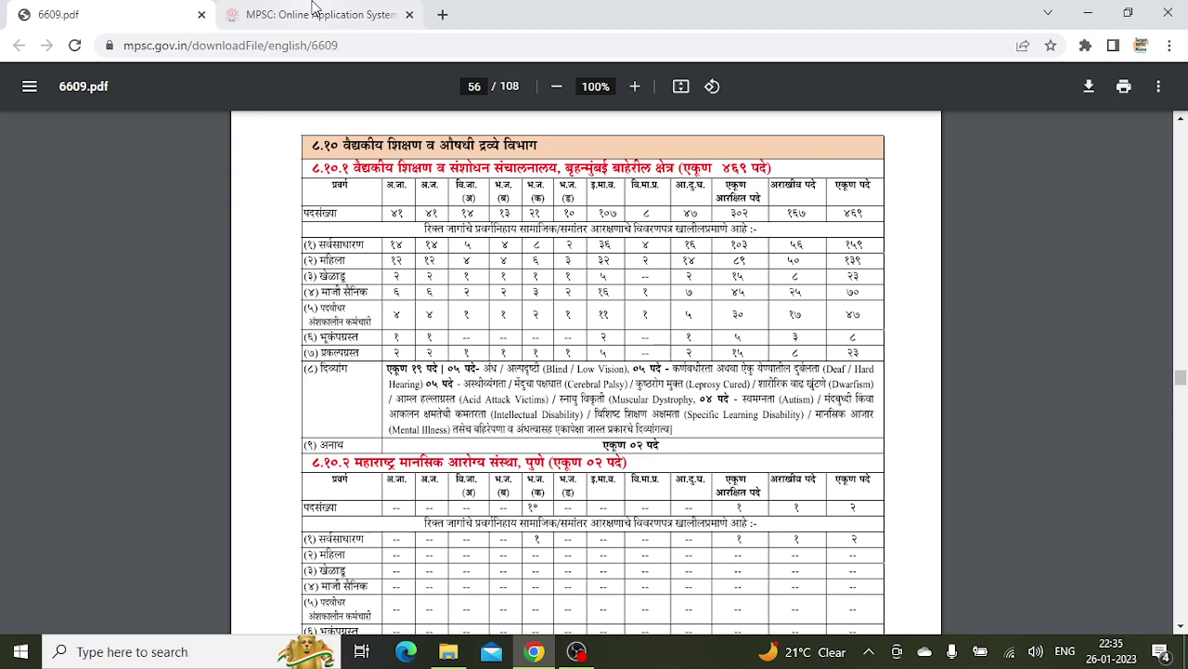
scroll(546, 302, "up", 2)
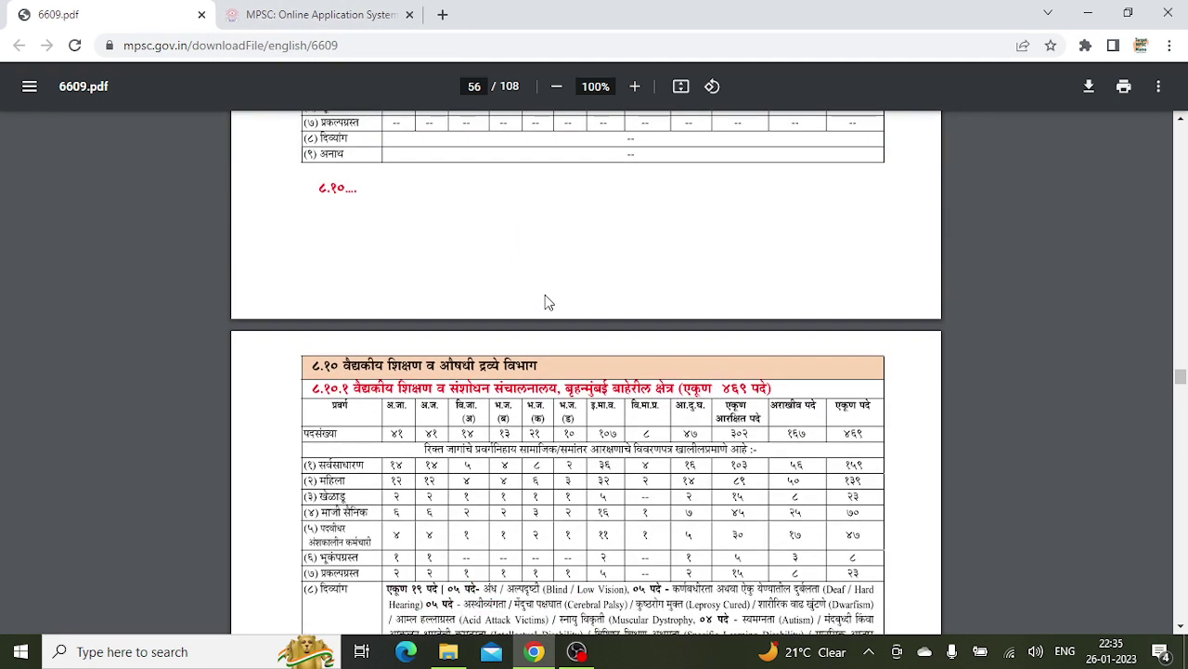
scroll(545, 302, "up", 1)
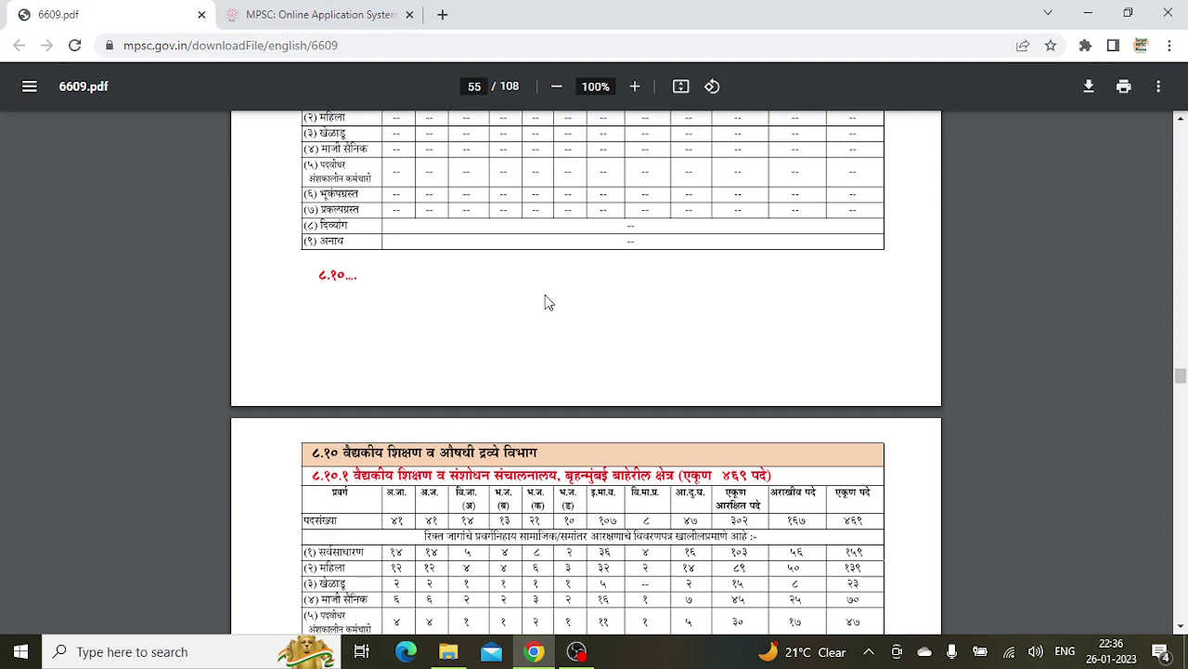
scroll(547, 301, "down", 10)
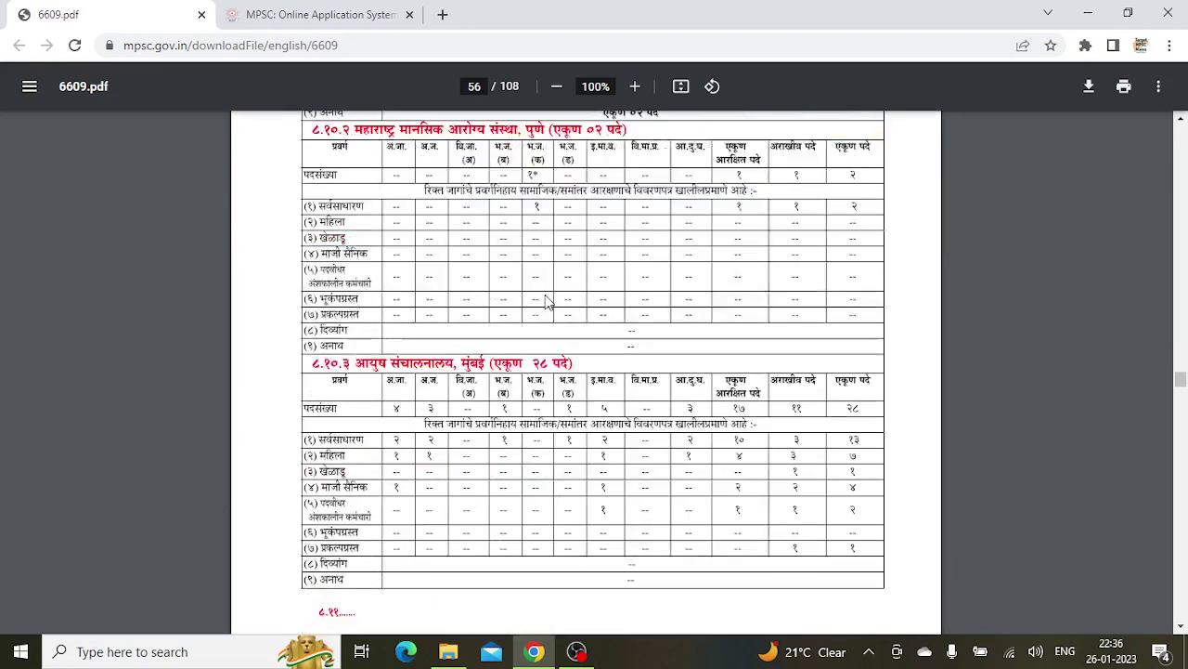
scroll(548, 302, "down", 10)
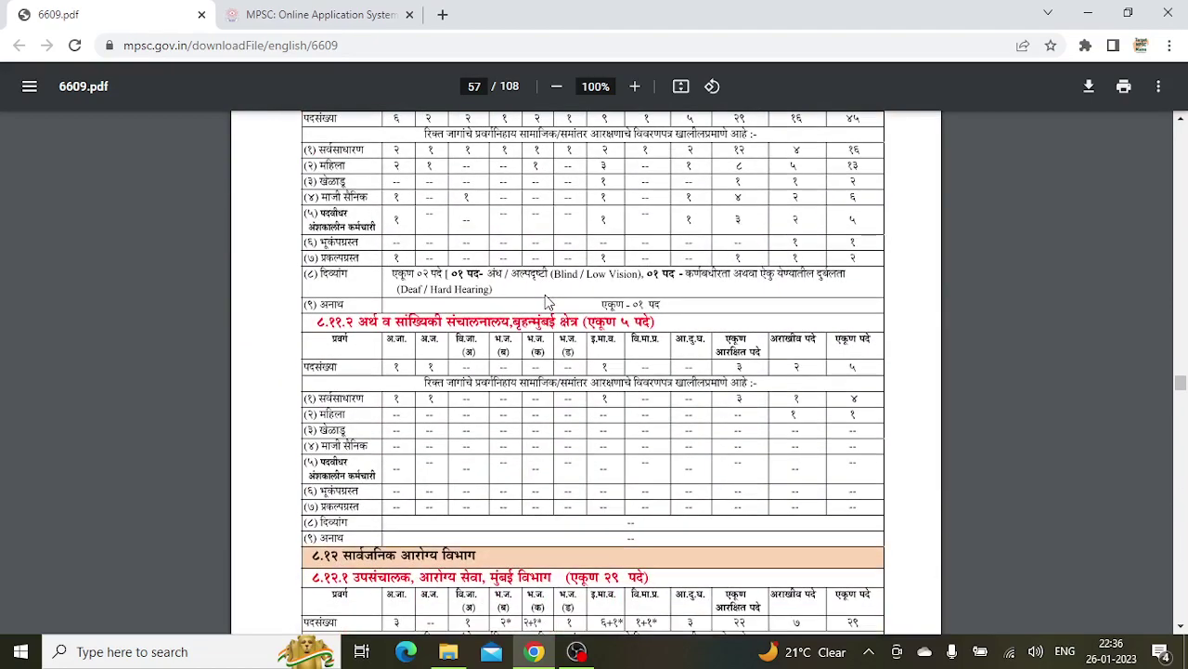
scroll(548, 302, "down", 5)
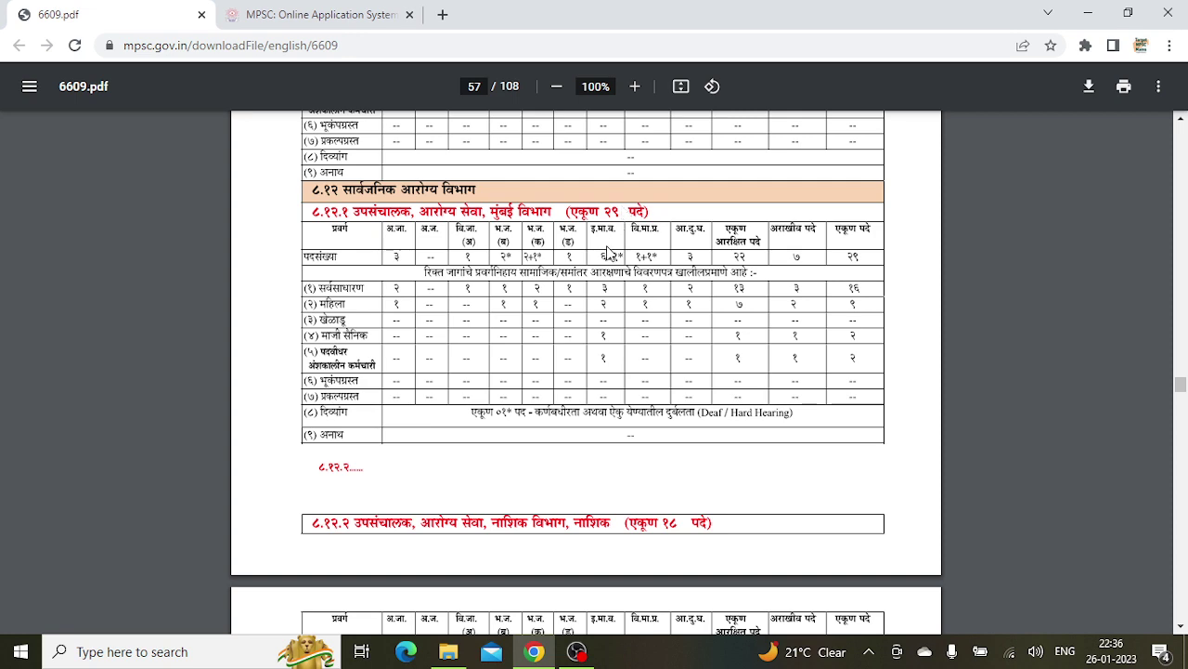
scroll(608, 253, "down", 4)
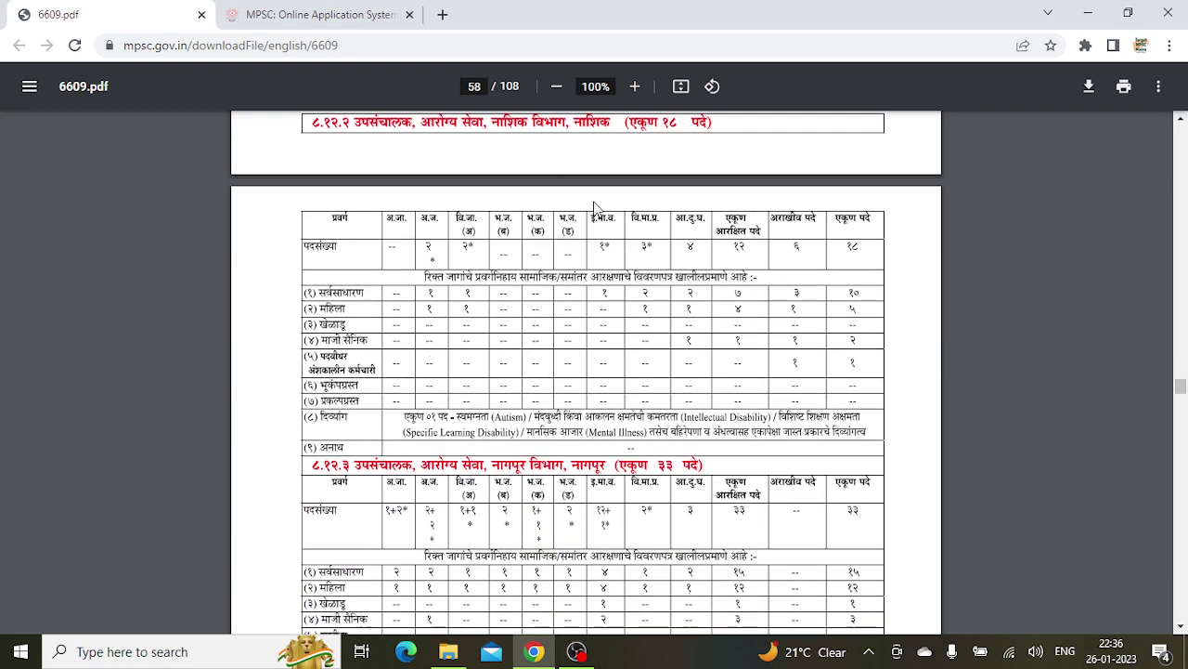
Step: Look through the application form's appointing authorities past the Joint Director, Accounts and Treasury divisions
left_click(325, 14)
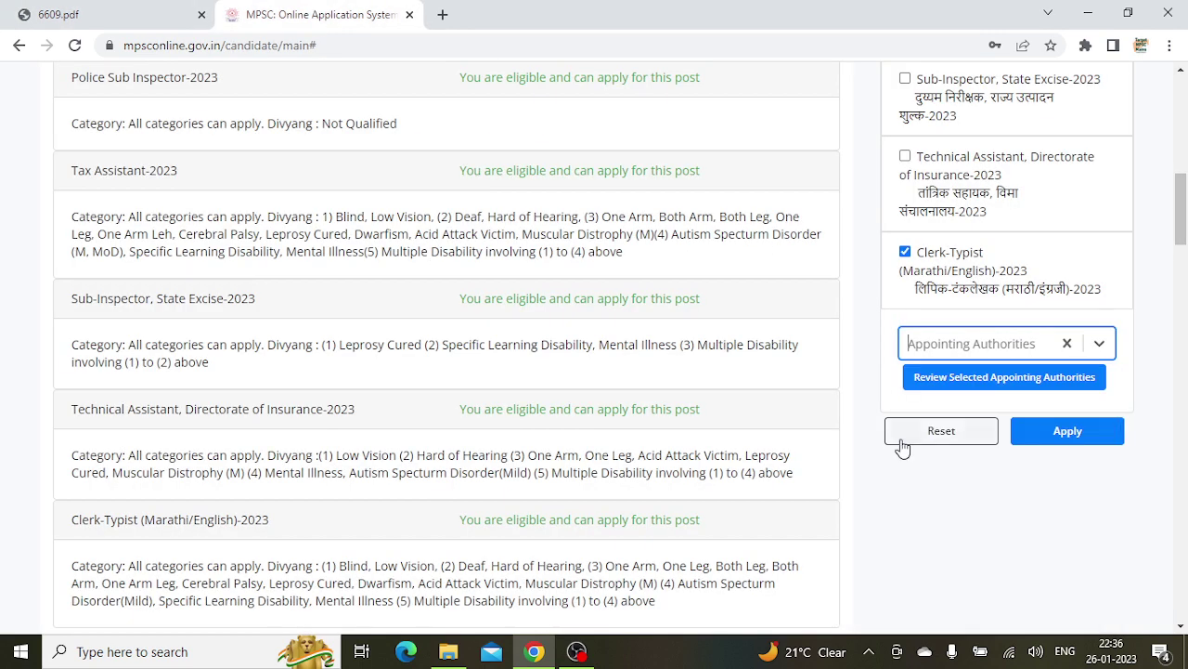
left_click(980, 346)
left_click_drag(1110, 388, 1107, 560)
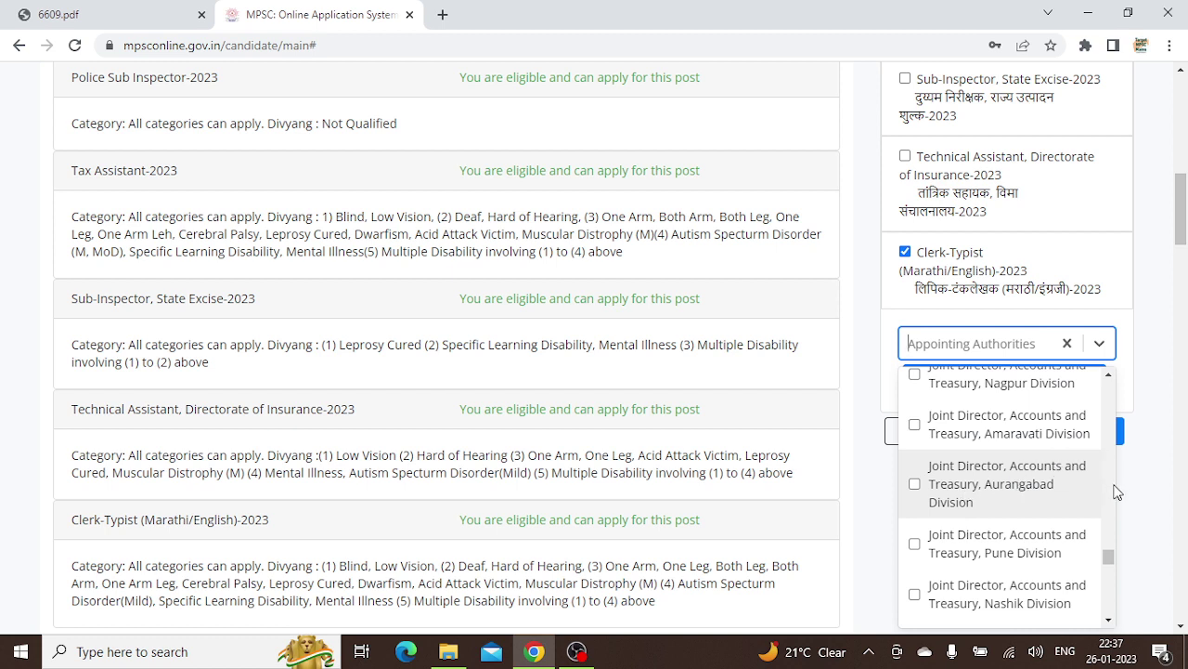
left_click_drag(1108, 561, 1108, 585)
left_click(846, 518)
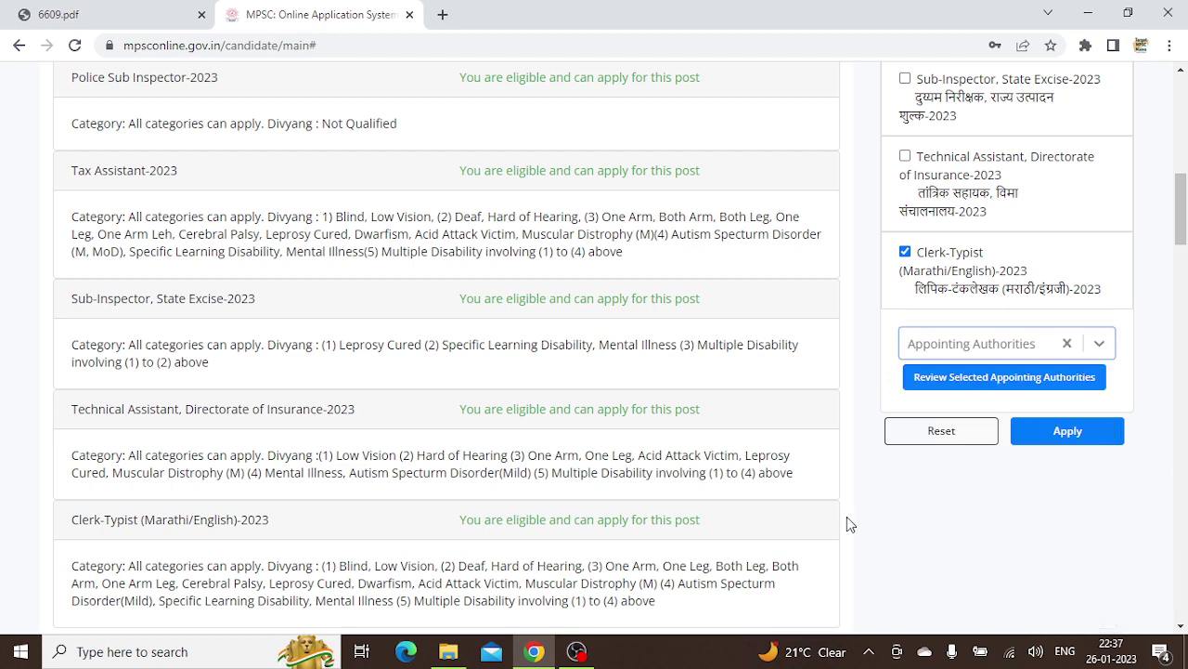
Step: Review the selected Mumbai and other-than-Mumbai appointing authorities for Clerk-Typist 2023, and close the review
left_click(993, 384)
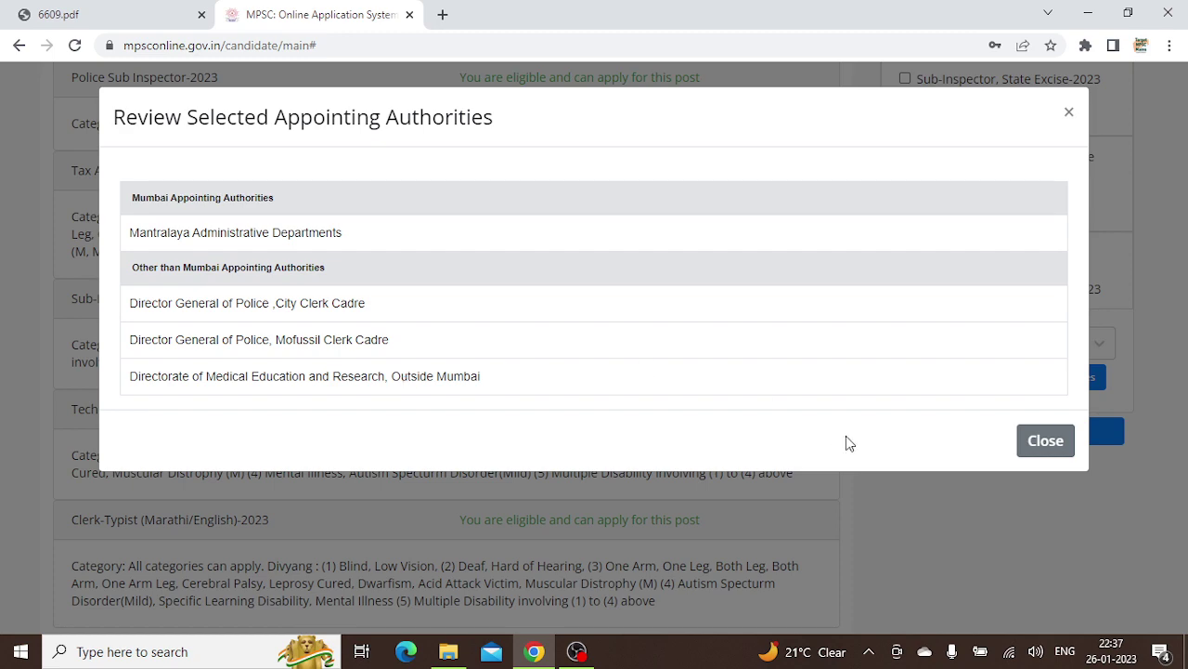
left_click(1046, 440)
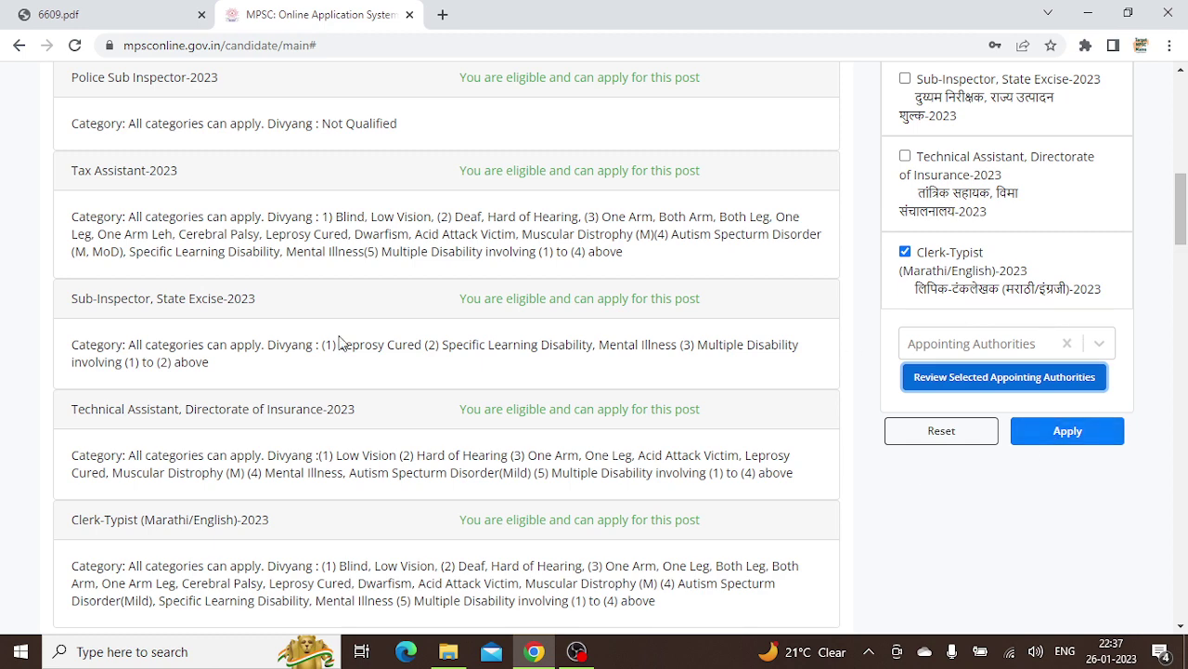
left_click(79, 11)
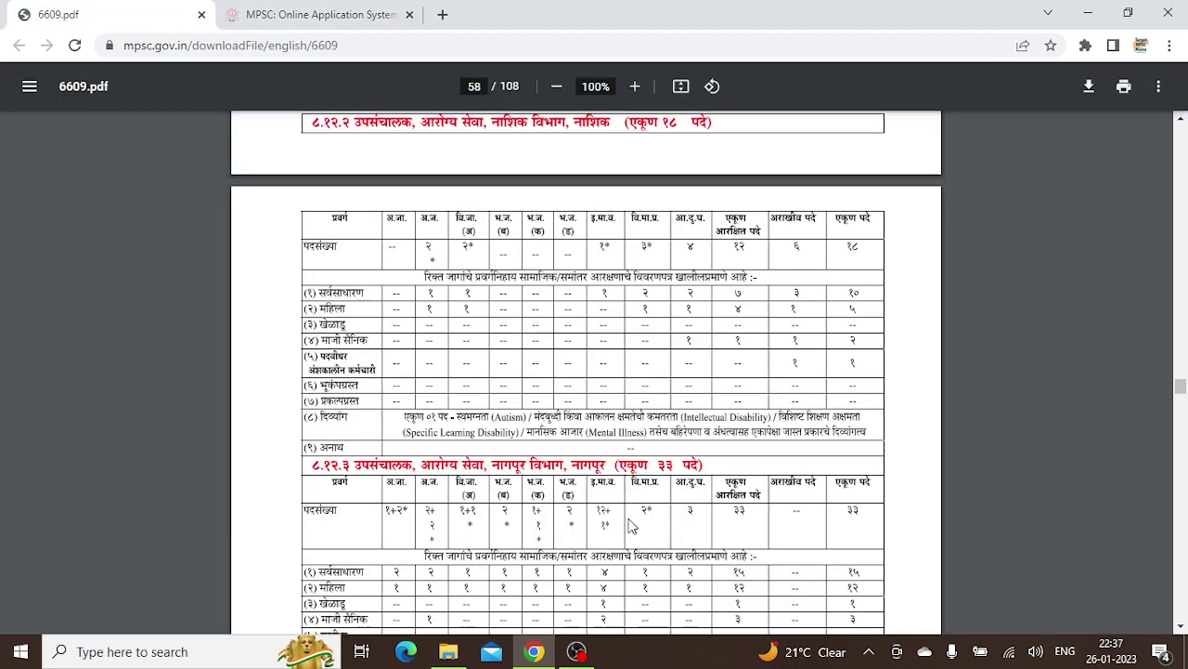
left_click(578, 653)
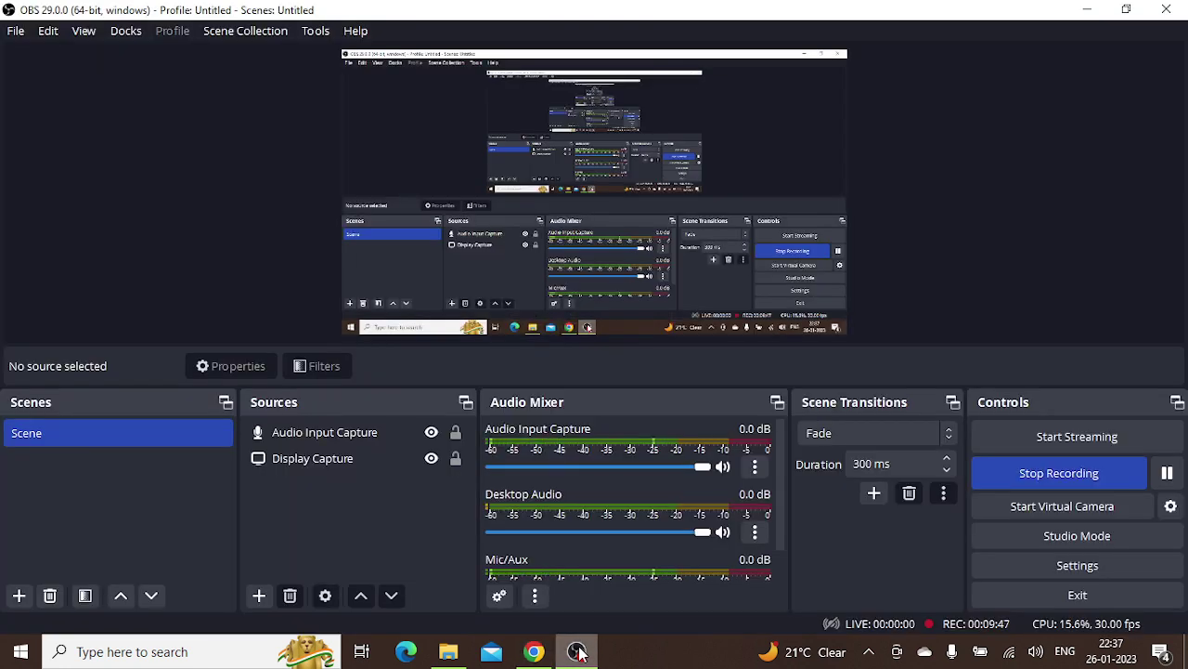